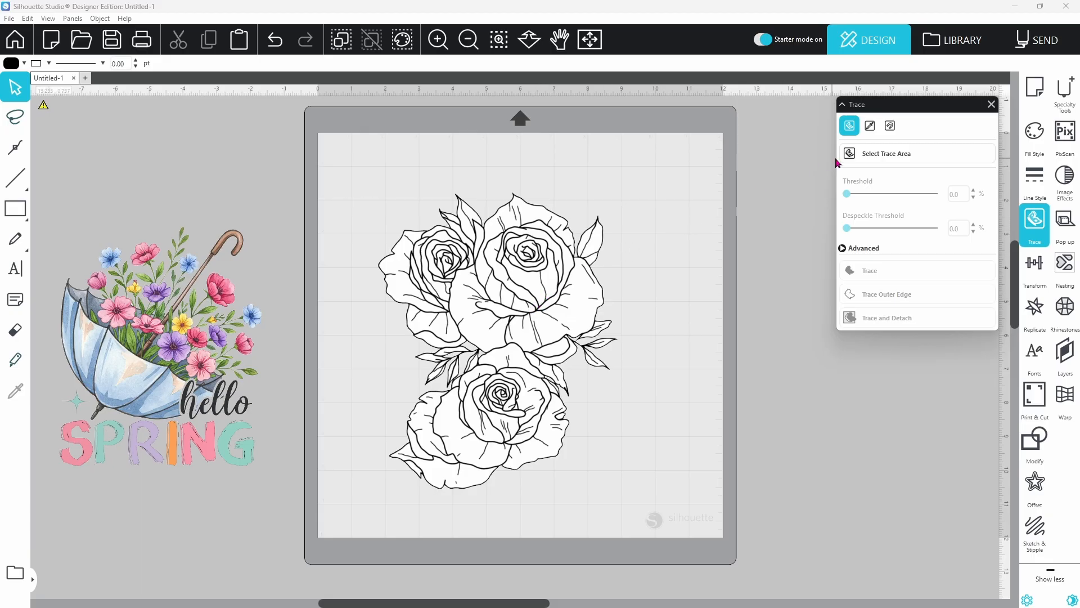
- Define a trace area about 8.5 in wide by 10.2 in high enclosing the line-art roses on the mat
{"action": "left_click", "coordinate": [865, 157]}
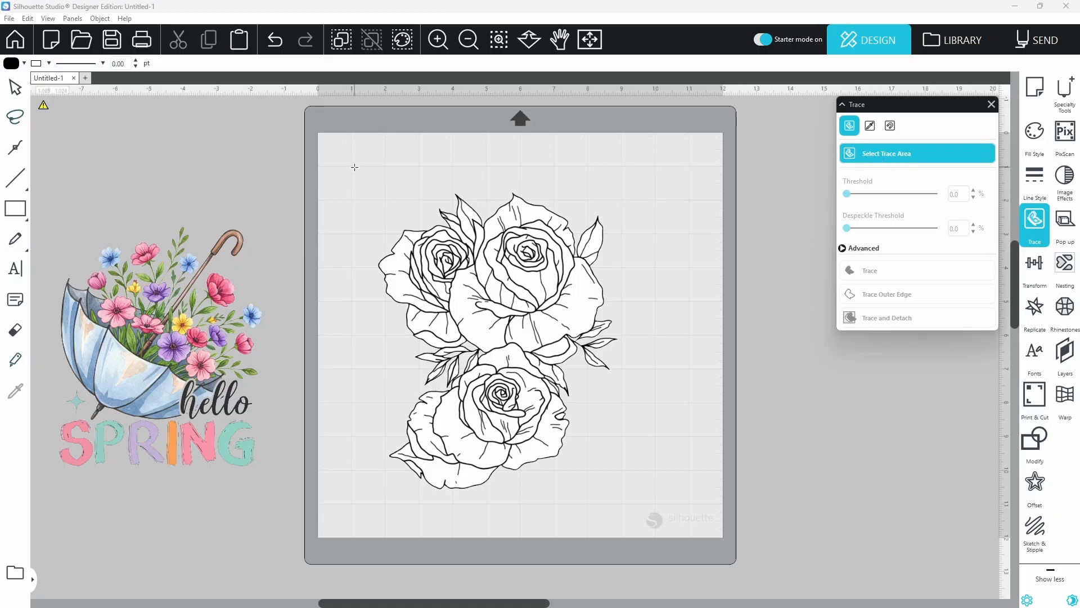
{"action": "mouse_move", "coordinate": [355, 167]}
{"action": "left_mouse_down"}
{"action": "mouse_move", "coordinate": [586, 501]}
{"action": "mouse_move", "coordinate": [643, 511]}
{"action": "left_mouse_up"}
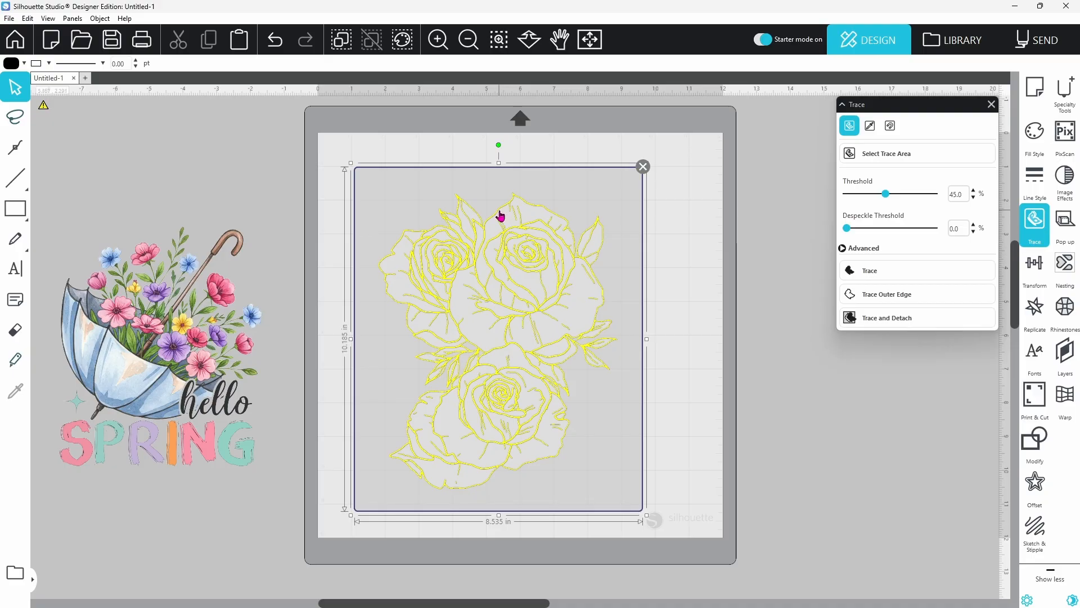
{"action": "left_click", "coordinate": [499, 40]}
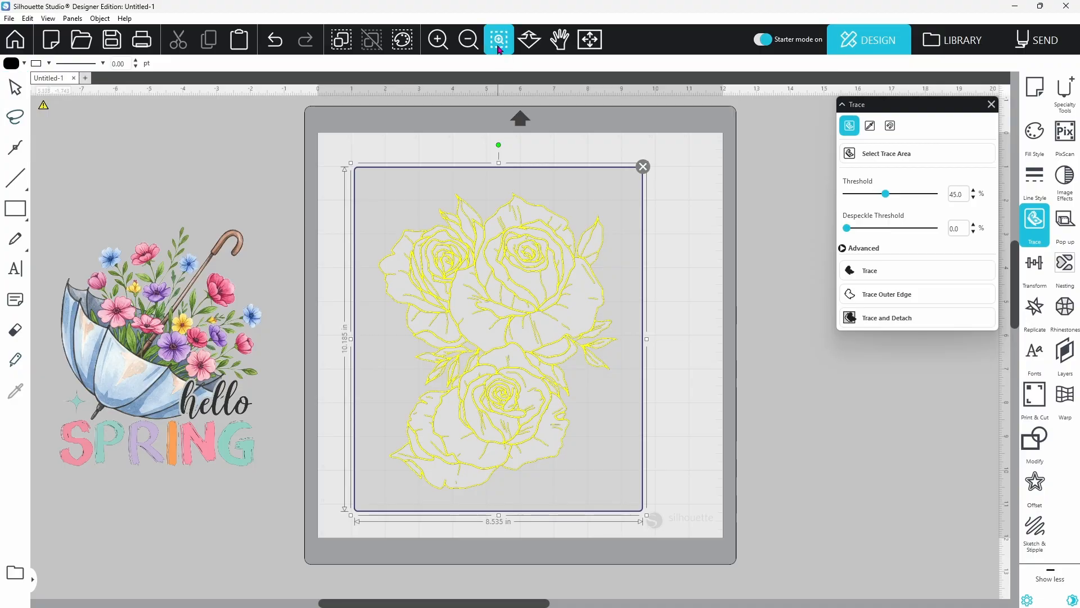
{"action": "left_click", "coordinate": [502, 219]}
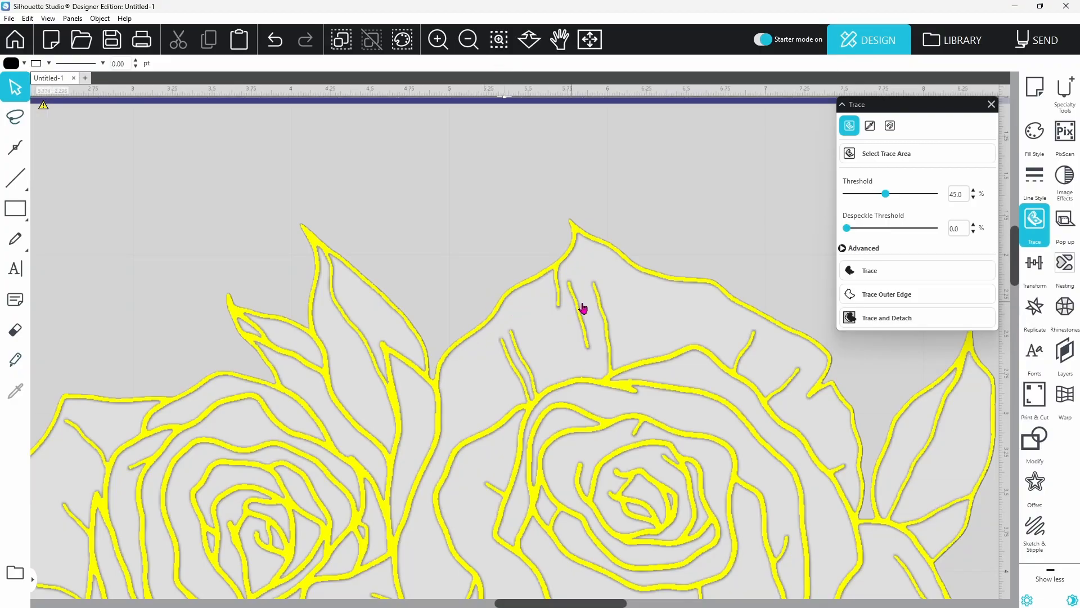
{"action": "left_click_drag", "start_coordinate": [1019, 283], "coordinate": [1039, 444]}
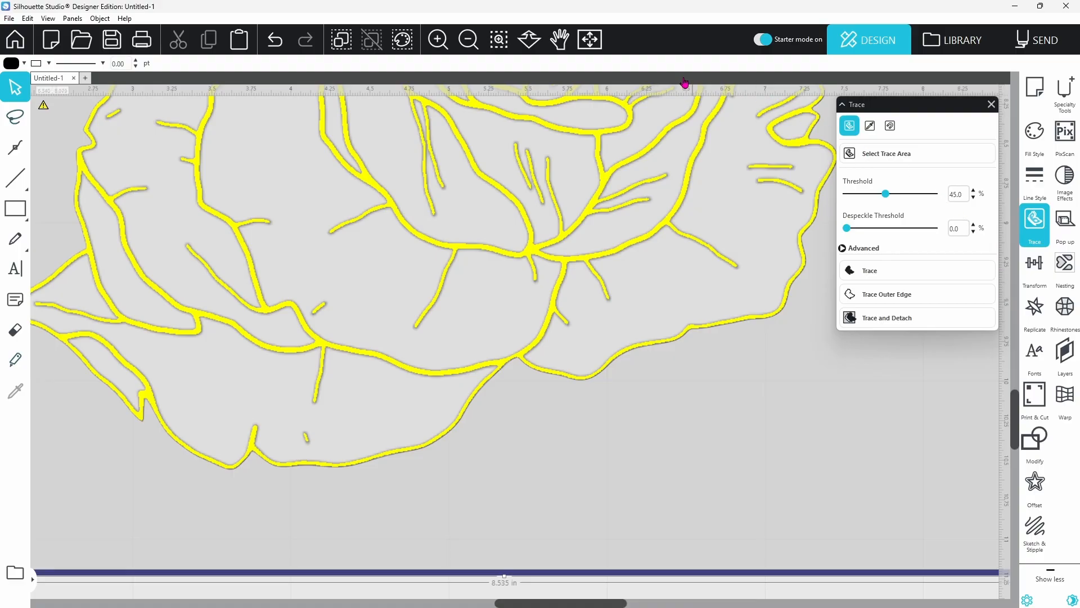
{"action": "left_click", "coordinate": [588, 40]}
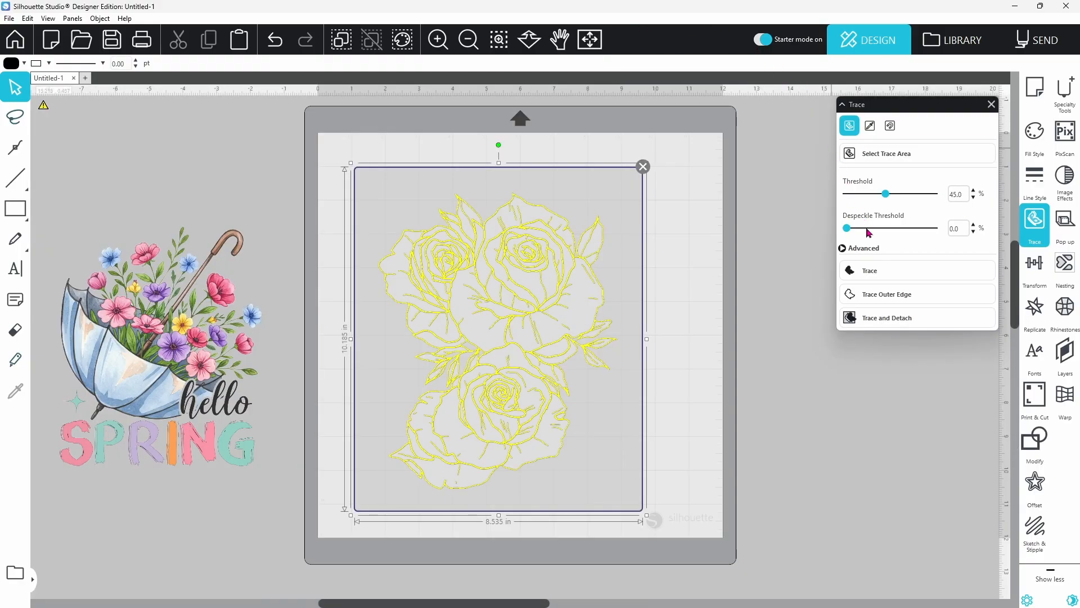
- Trace the roses and move the original image off the mat, away from the traced lines
{"action": "left_click", "coordinate": [886, 271]}
{"action": "mouse_move", "coordinate": [582, 313]}
{"action": "left_mouse_down"}
{"action": "mouse_move", "coordinate": [547, 337]}
{"action": "mouse_move", "coordinate": [308, 314]}
{"action": "left_mouse_up"}
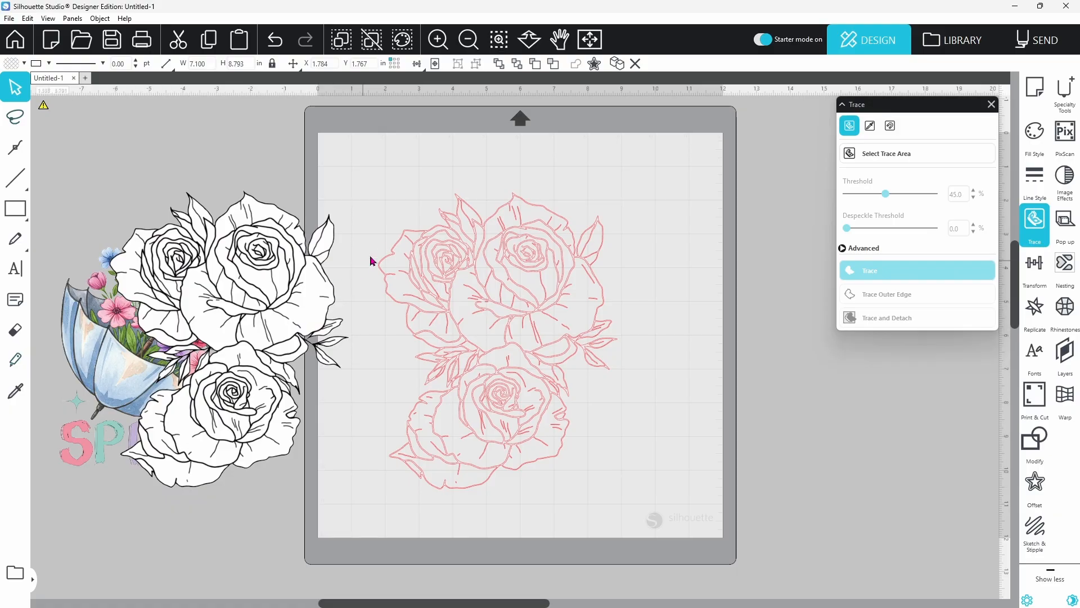
{"action": "left_click", "coordinate": [494, 295]}
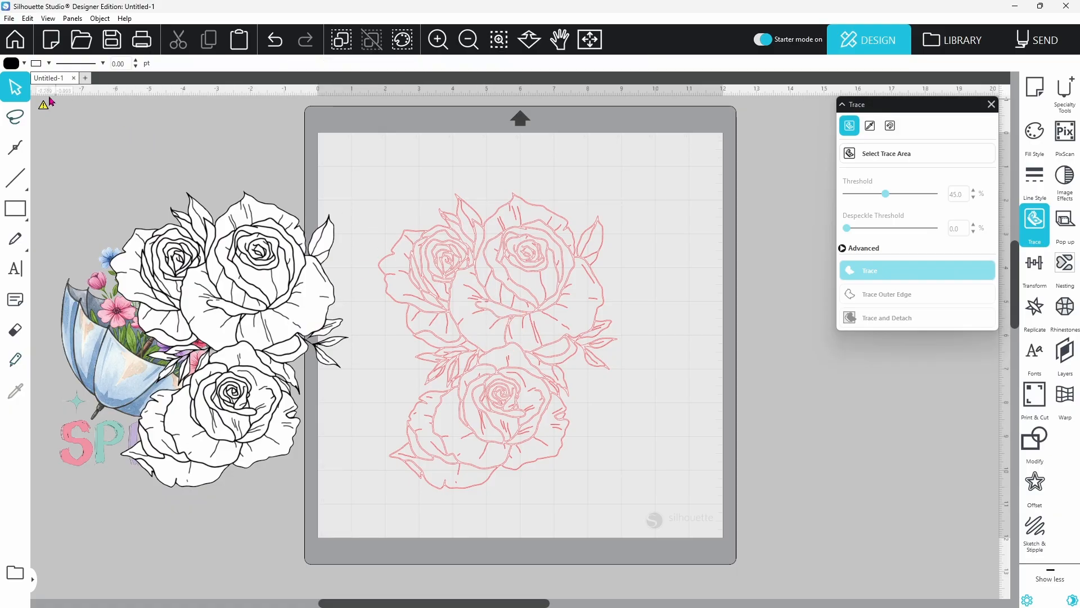
- Set both the fill colour and the line colour of the traced roses to black
{"action": "left_click", "coordinate": [24, 63]}
{"action": "left_click", "coordinate": [495, 266]}
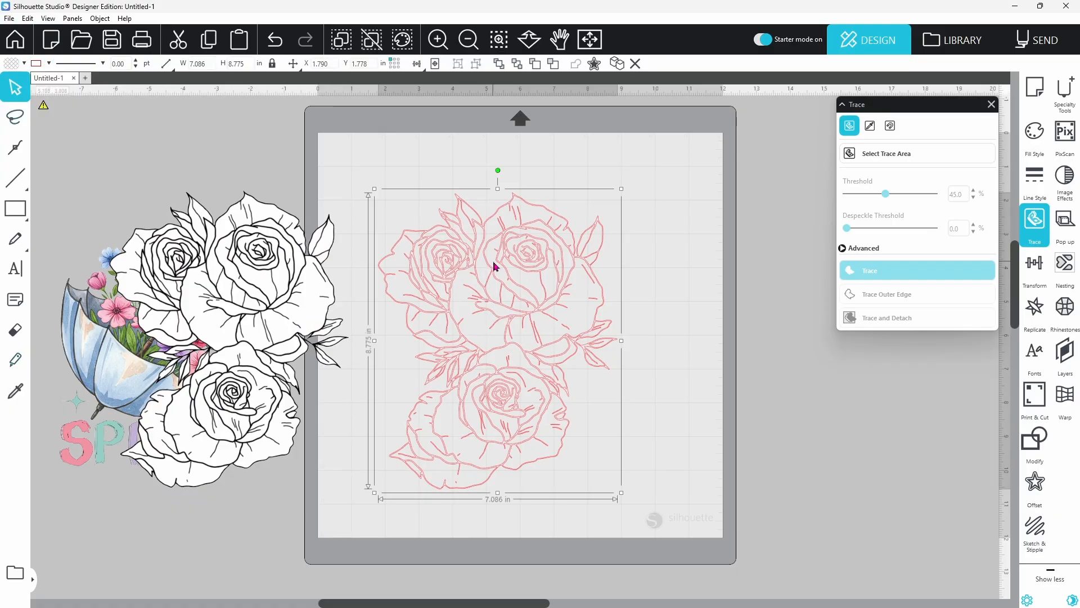
{"action": "left_click", "coordinate": [24, 63]}
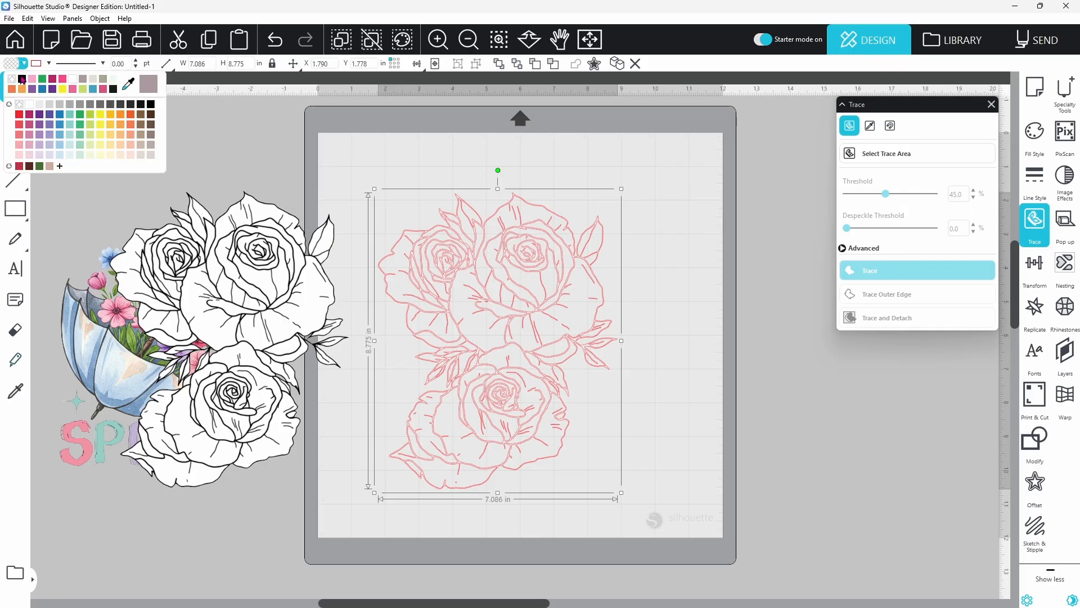
{"action": "left_click", "coordinate": [23, 80]}
{"action": "left_click", "coordinate": [49, 64]}
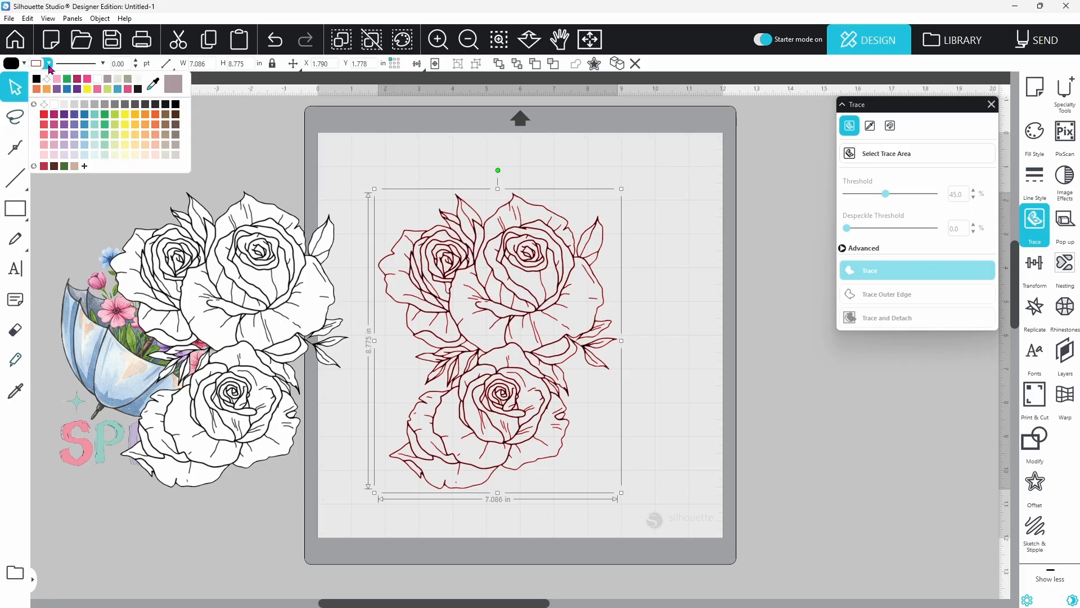
{"action": "left_click", "coordinate": [36, 79]}
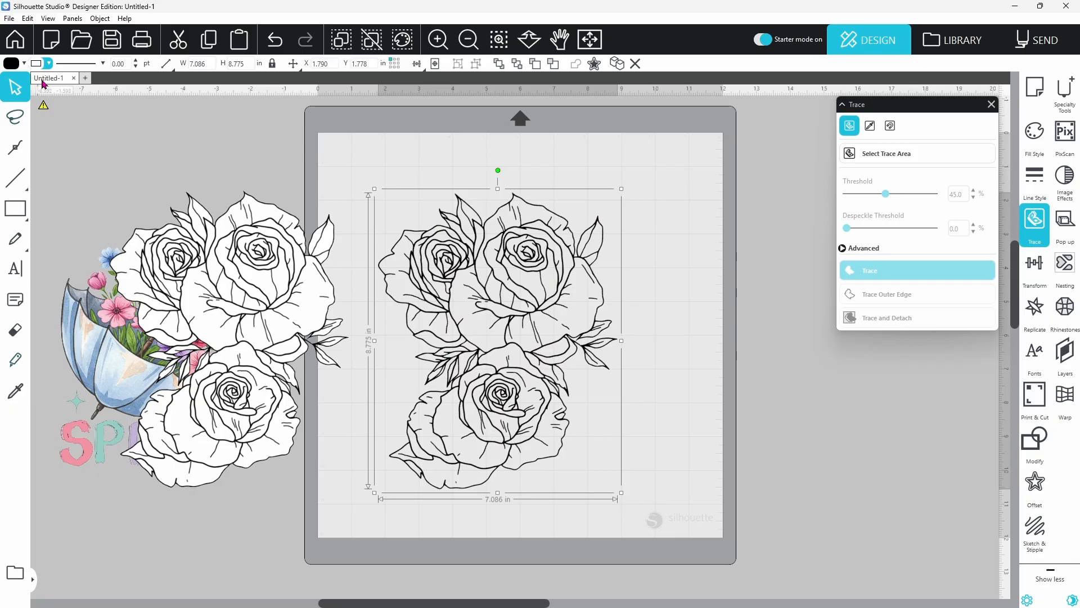
{"action": "left_click", "coordinate": [377, 118]}
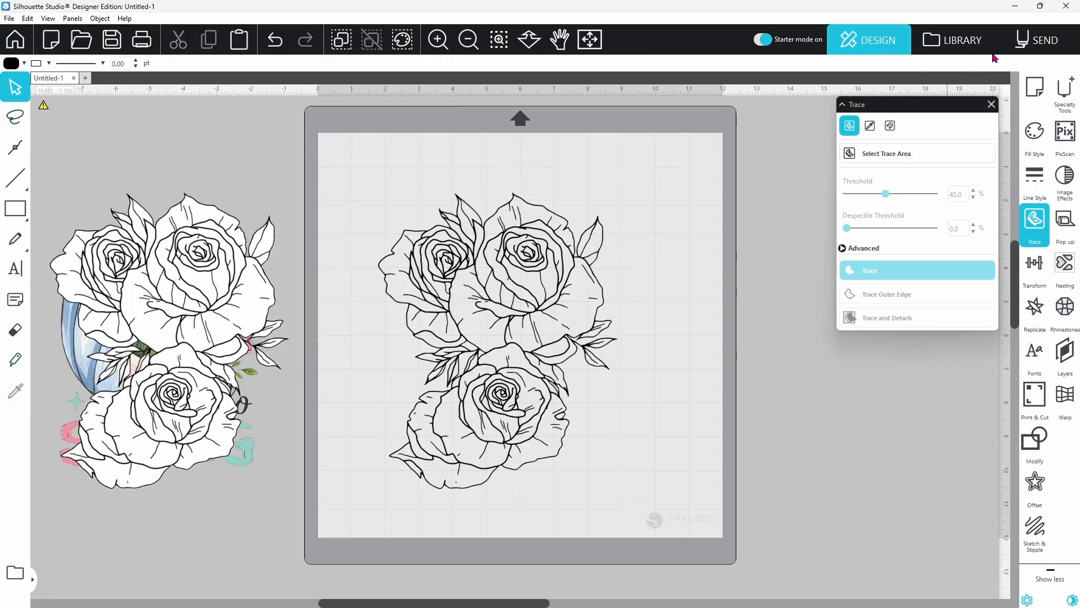
- Undo the black colouring, the image move and the trace, back to the selected trace area
{"action": "left_click", "coordinate": [1039, 45]}
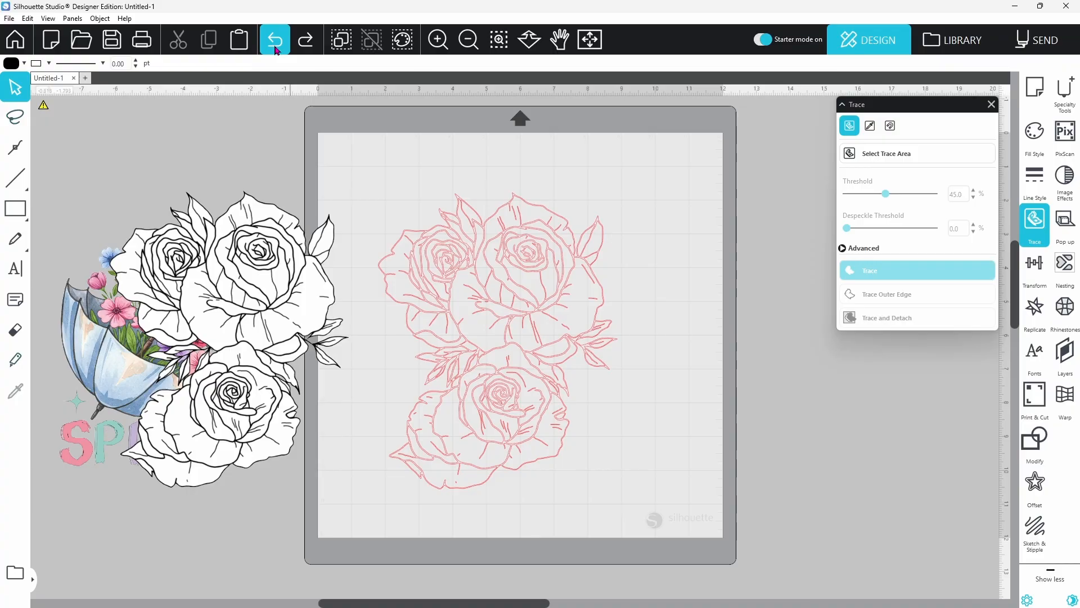
{"action": "left_click", "coordinate": [275, 49]}
{"action": "left_click", "coordinate": [275, 50]}
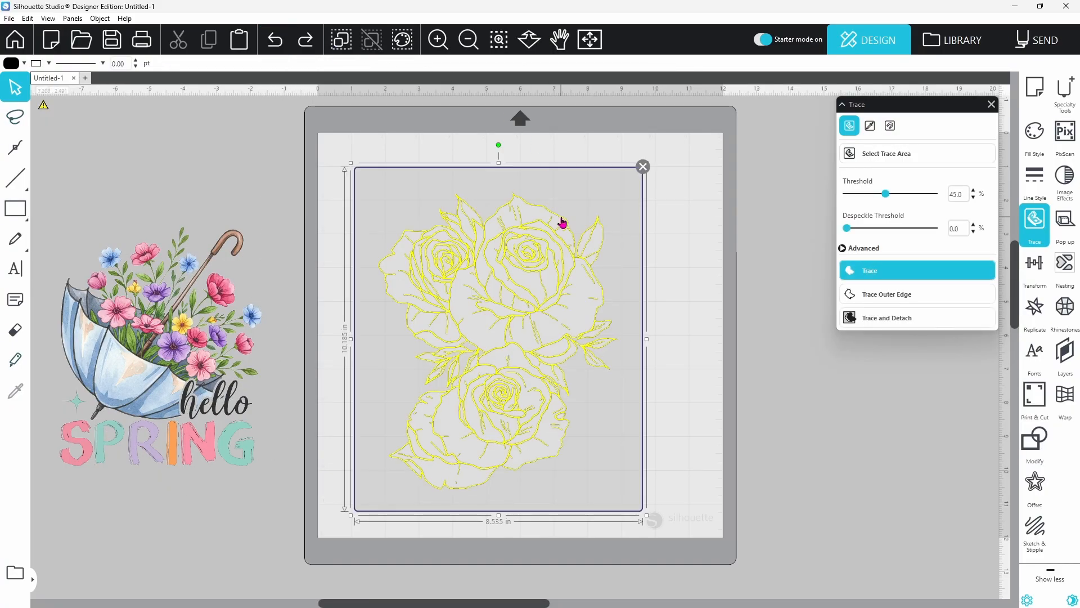
- Try Trace Outer Edge on the roses with the original image moved aside, and undo it
{"action": "left_click", "coordinate": [869, 295]}
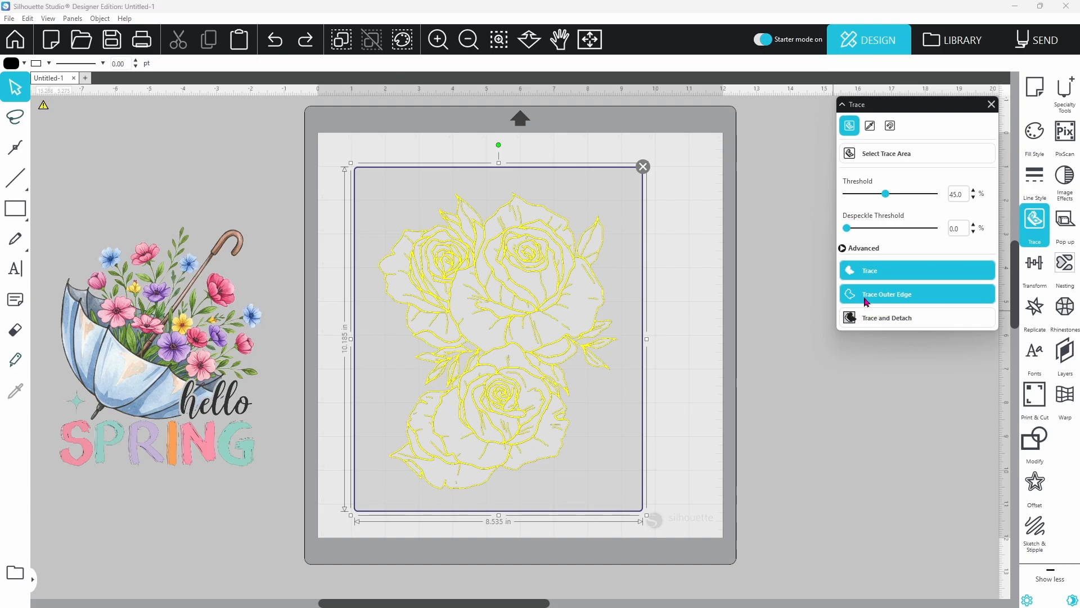
{"action": "left_click_drag", "start_coordinate": [529, 333], "coordinate": [312, 336]}
{"action": "left_click", "coordinate": [401, 285]}
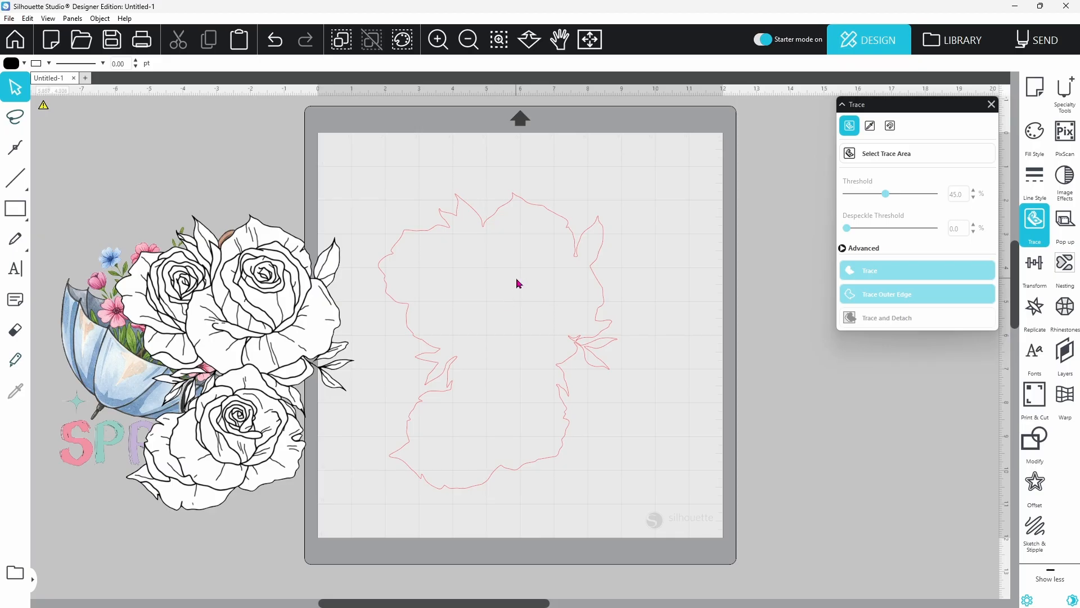
{"action": "key", "text": "ctrl+z"}
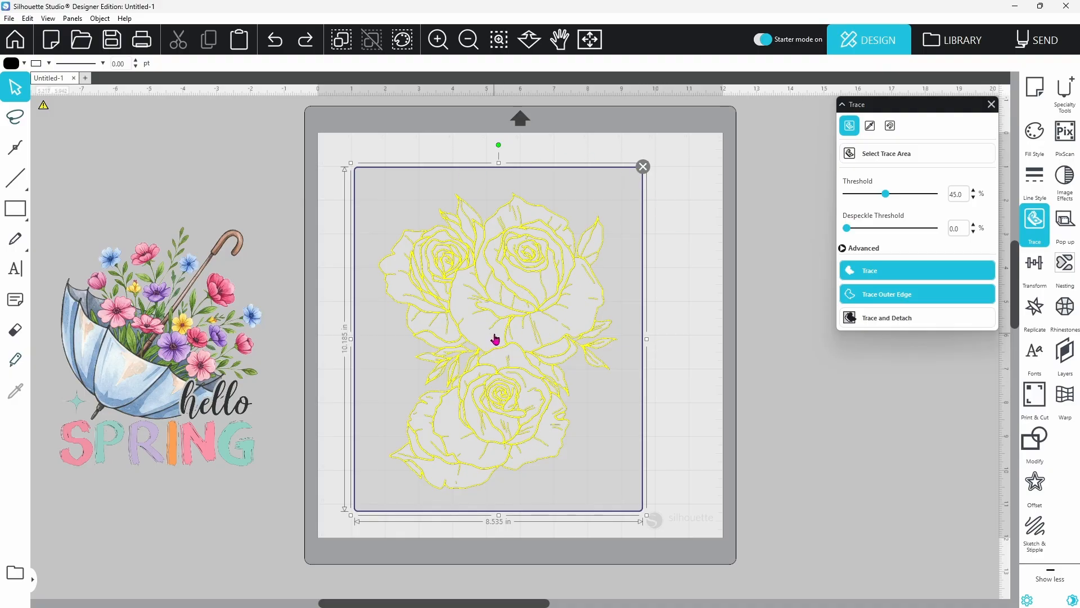
- Trace the roses with the standard Trace option, separating the original image from the traced lines and shifting the trace toward the mat's upper-left corner
{"action": "left_click", "coordinate": [861, 273]}
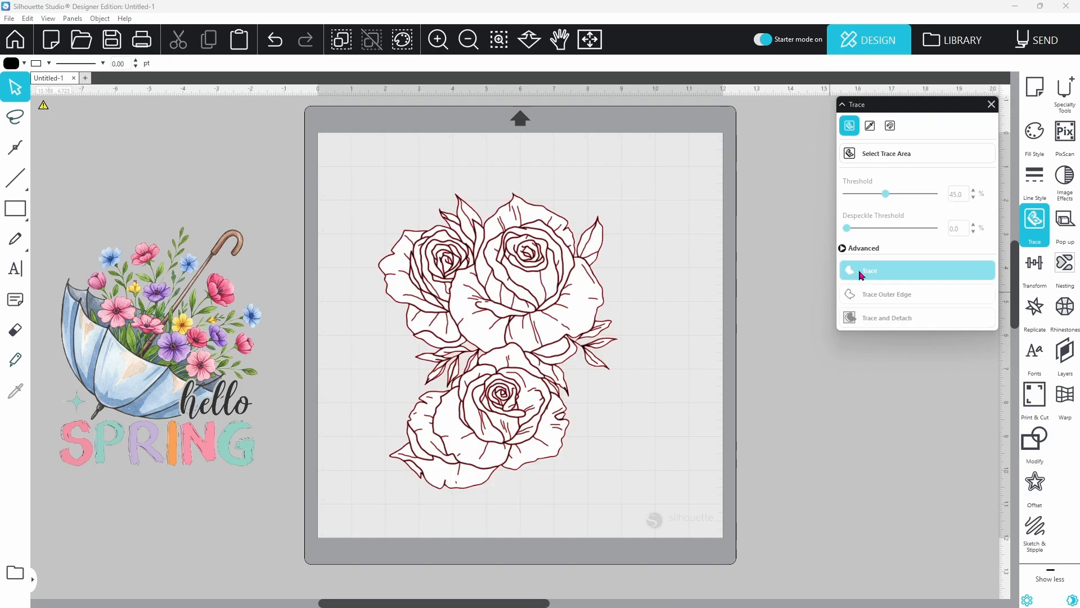
{"action": "mouse_move", "coordinate": [562, 332]}
{"action": "left_mouse_down"}
{"action": "mouse_move", "coordinate": [411, 405]}
{"action": "mouse_move", "coordinate": [532, 392]}
{"action": "left_mouse_up"}
{"action": "mouse_move", "coordinate": [532, 392]}
{"action": "left_mouse_down"}
{"action": "mouse_move", "coordinate": [387, 420]}
{"action": "mouse_move", "coordinate": [184, 386]}
{"action": "left_mouse_up"}
{"action": "left_click_drag", "start_coordinate": [526, 308], "coordinate": [526, 222]}
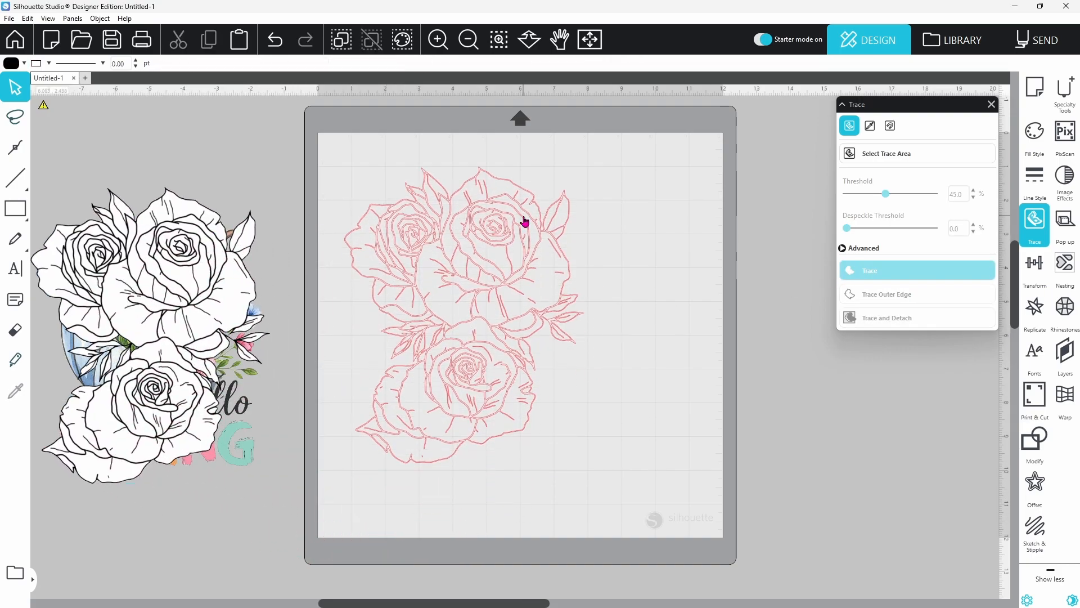
- Give the traced roses on the mat a black fill and a black line colour
{"action": "left_click", "coordinate": [526, 238]}
{"action": "left_click", "coordinate": [527, 238]}
{"action": "left_click", "coordinate": [49, 63]}
{"action": "left_click", "coordinate": [15, 83]}
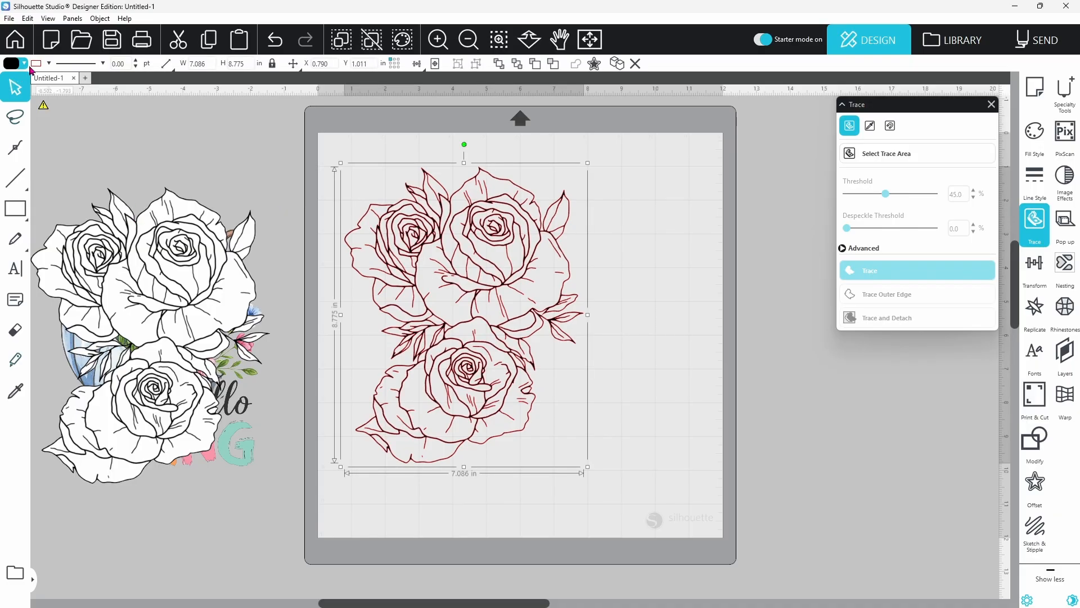
{"action": "left_click", "coordinate": [49, 63]}
{"action": "left_click", "coordinate": [41, 83]}
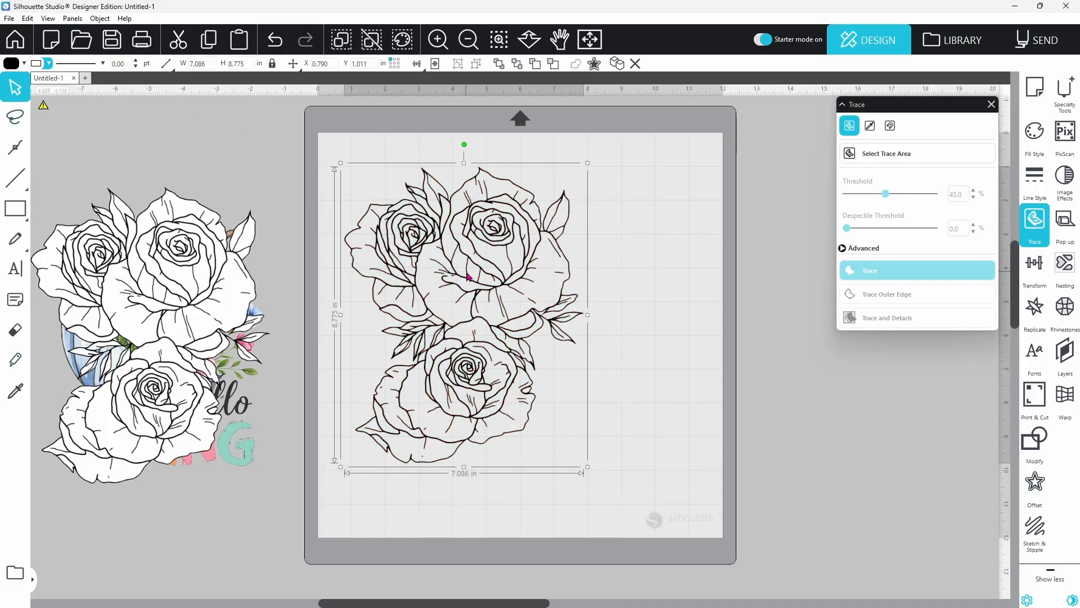
- Place a copy of the black traced roses beside the first one and release the copy's compound path
{"action": "left_click", "coordinate": [616, 64]}
{"action": "left_click_drag", "start_coordinate": [562, 277], "coordinate": [666, 329]}
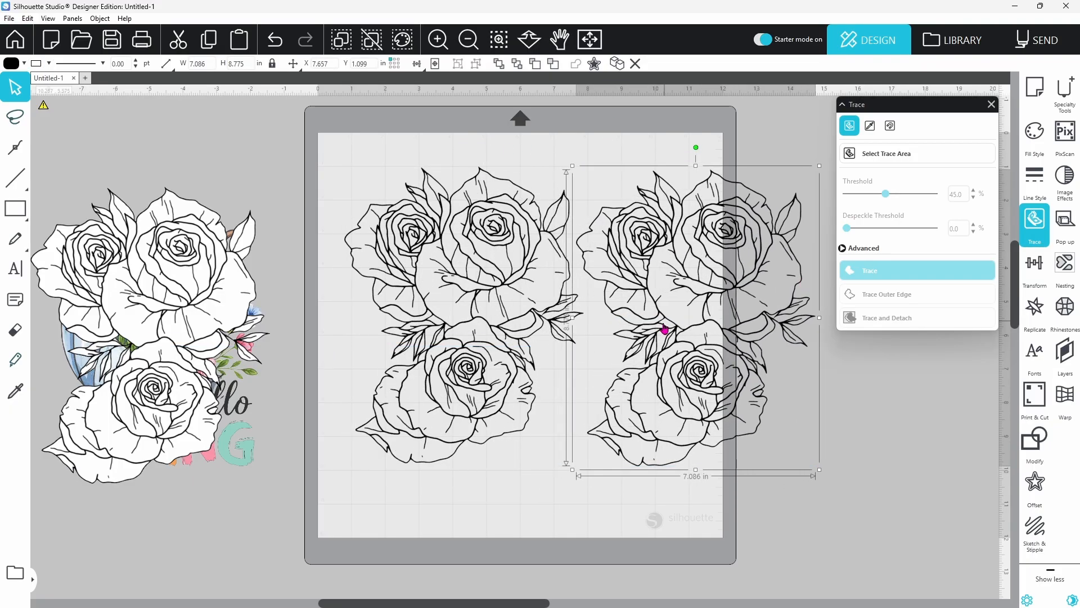
{"action": "right_click", "coordinate": [667, 325]}
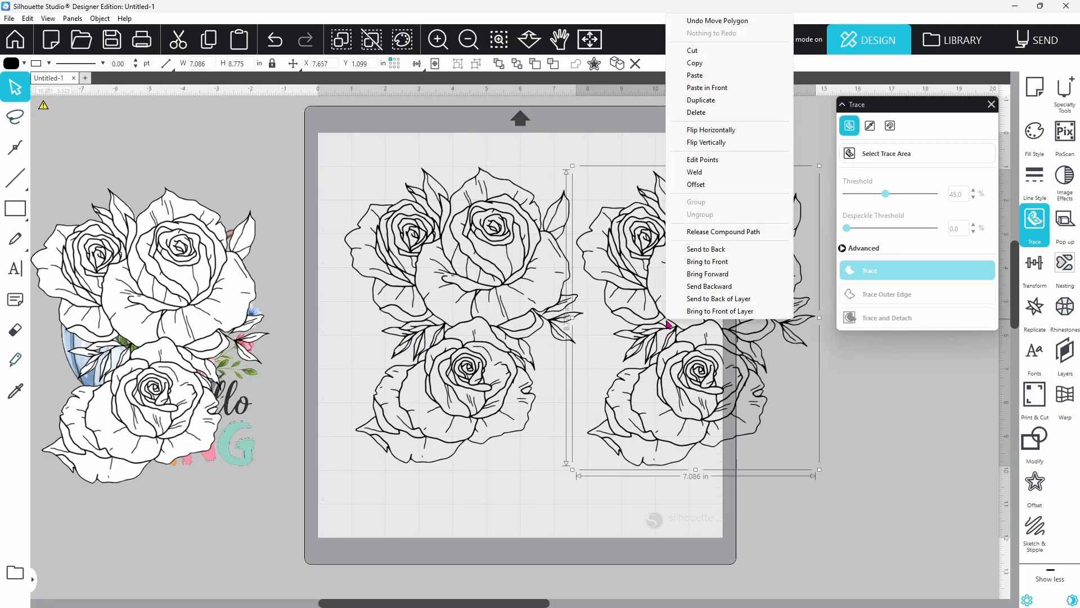
{"action": "left_click", "coordinate": [693, 232]}
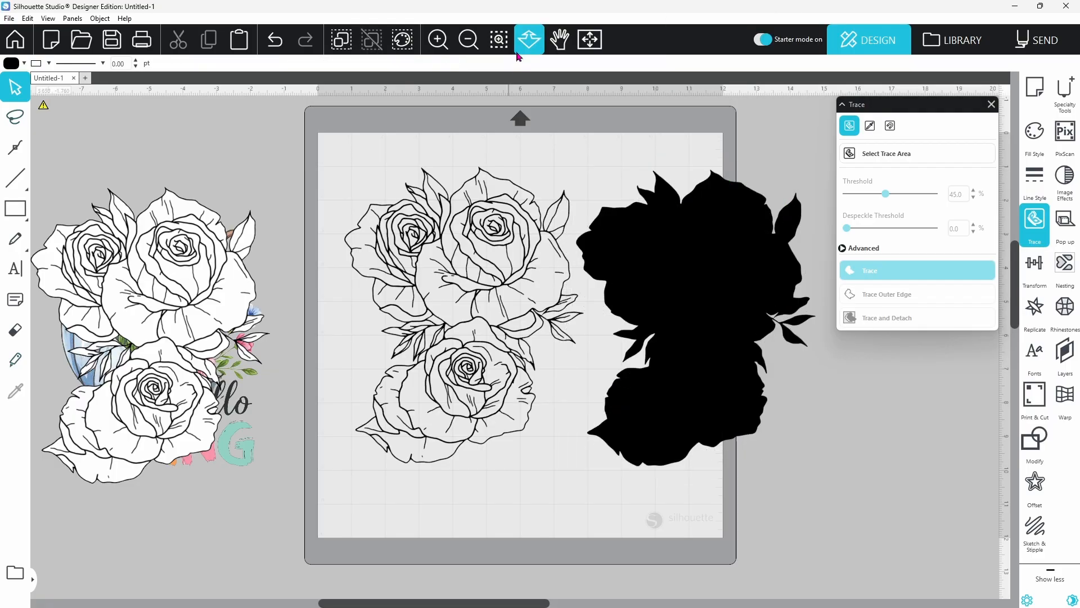
- Move the solid outer silhouette of the released copy off its inner pieces, to the empty area beyond the mat's lower-right corner
{"action": "key", "text": "Escape"}
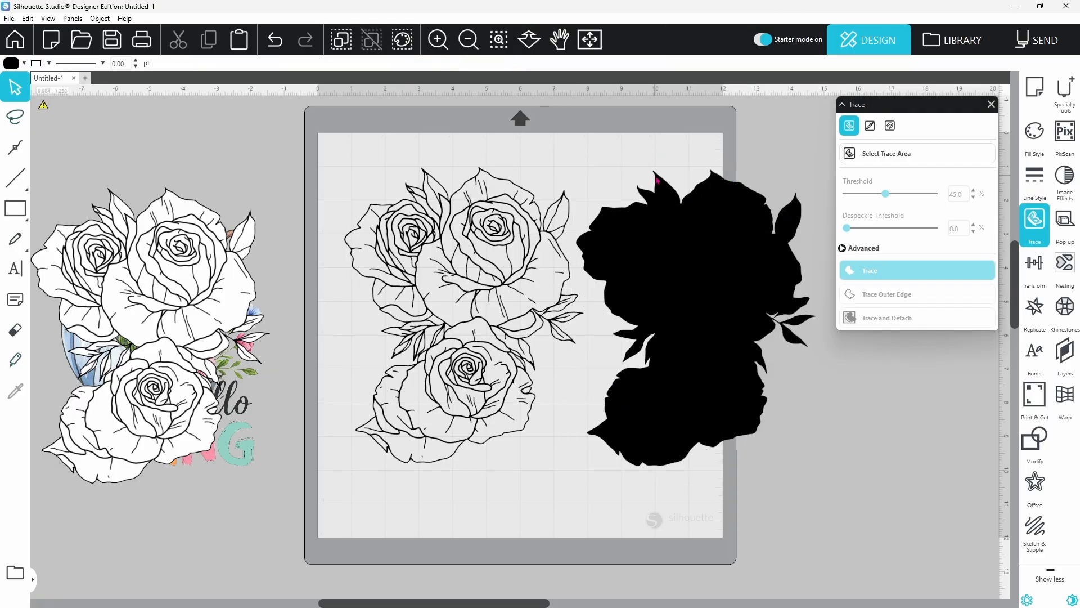
{"action": "scroll", "coordinate": [658, 180], "scroll_direction": "up", "scroll_amount": 5}
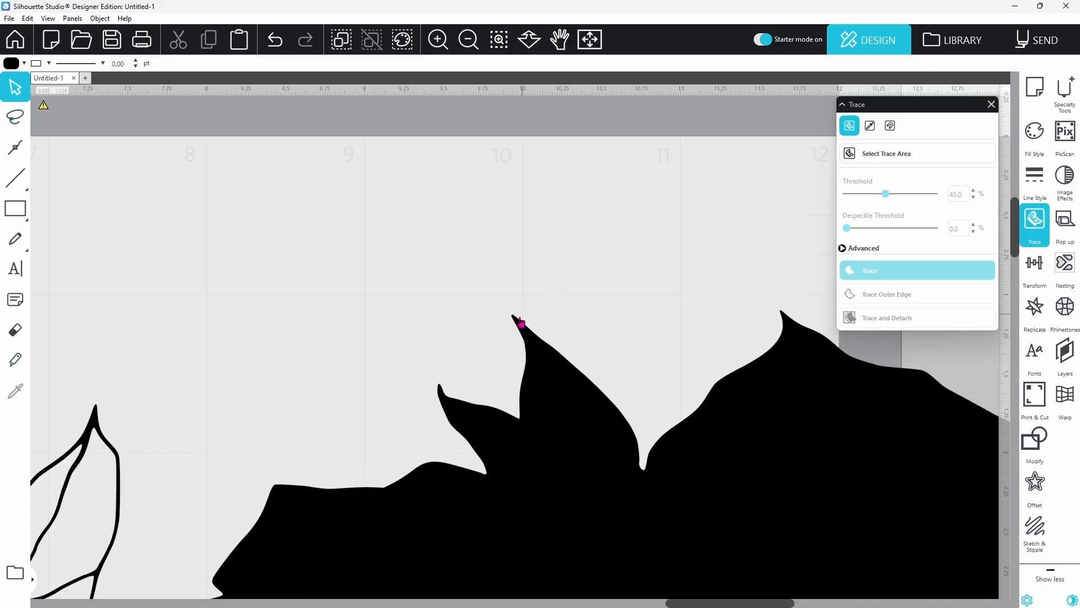
{"action": "left_click_drag", "start_coordinate": [517, 325], "coordinate": [516, 157]}
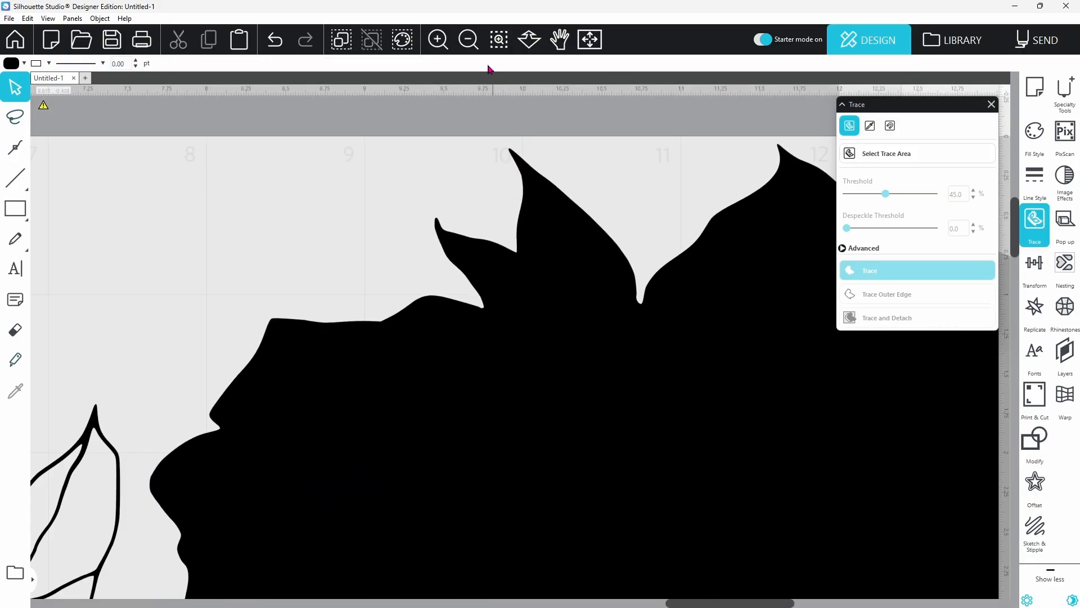
{"action": "left_click", "coordinate": [589, 39]}
{"action": "mouse_move", "coordinate": [664, 159]}
{"action": "left_mouse_down"}
{"action": "mouse_move", "coordinate": [884, 326]}
{"action": "mouse_move", "coordinate": [855, 389]}
{"action": "left_mouse_up"}
{"action": "left_click", "coordinate": [799, 376]}
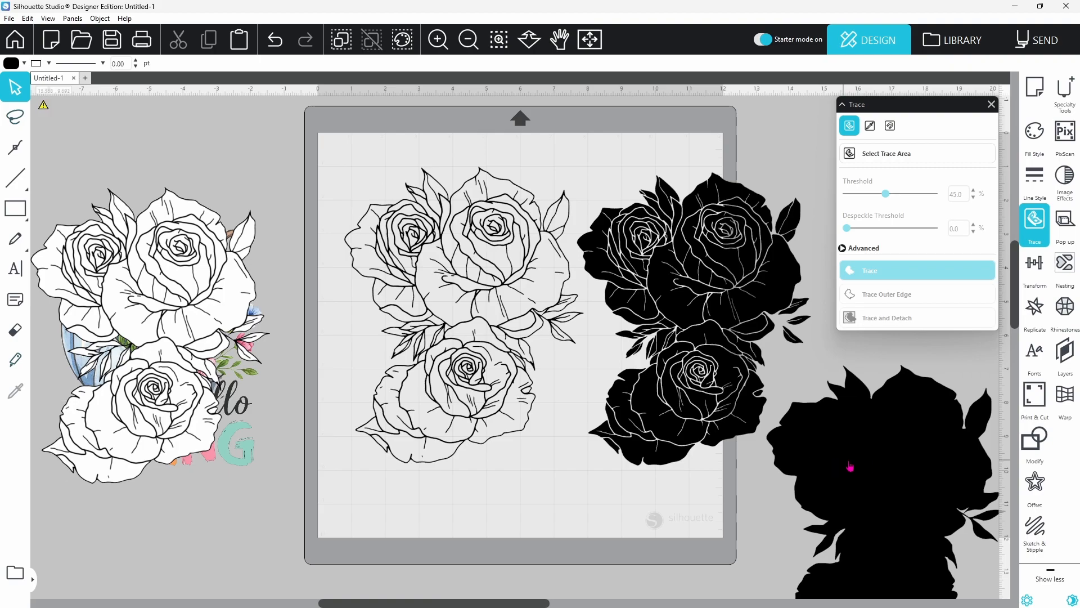
- Fill the separated rose silhouette with bright pink
{"action": "left_click", "coordinate": [892, 456]}
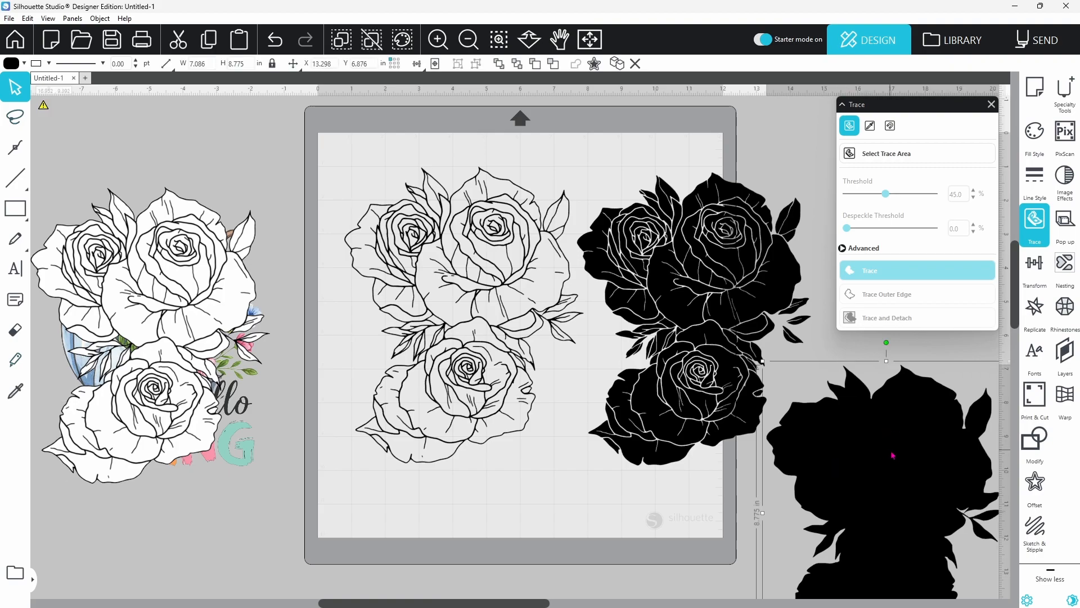
{"action": "left_click", "coordinate": [25, 64]}
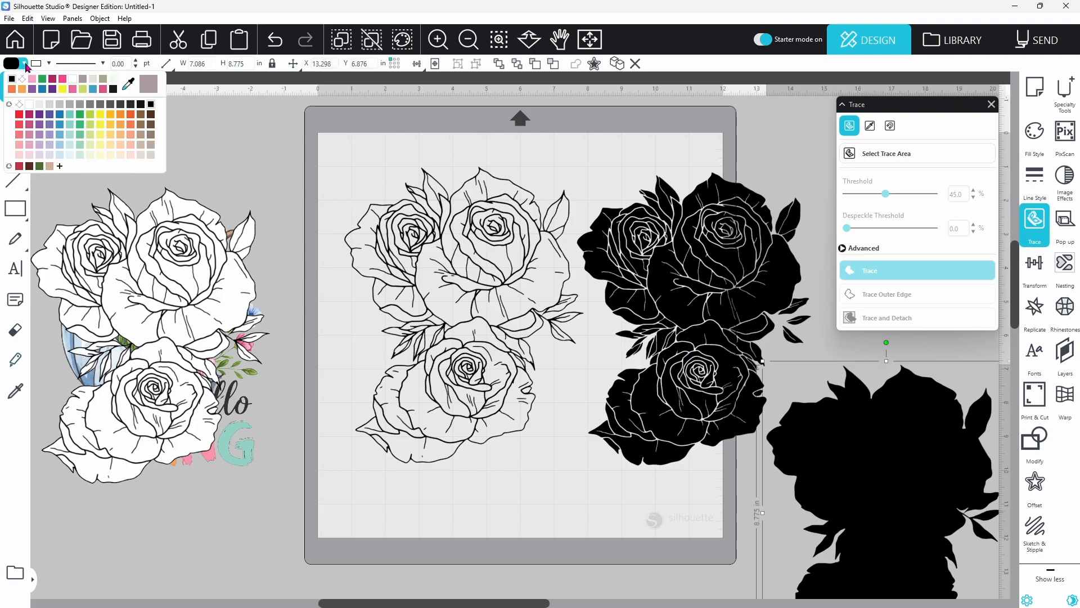
{"action": "left_click", "coordinate": [62, 79]}
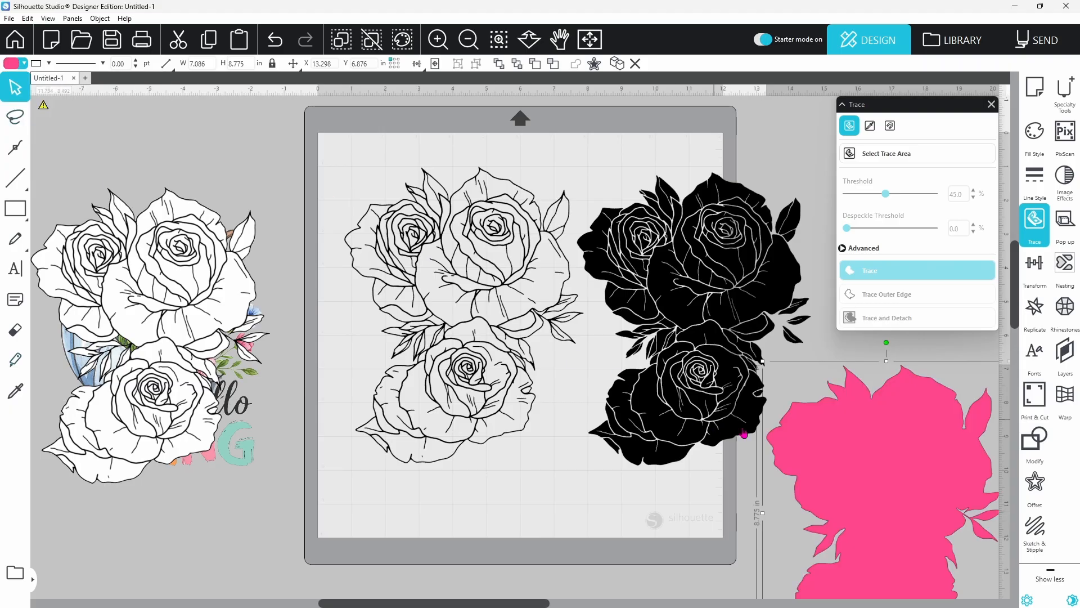
- Send the pink silhouette to the back and move it behind the black outline roses on the mat
{"action": "right_click", "coordinate": [848, 441]}
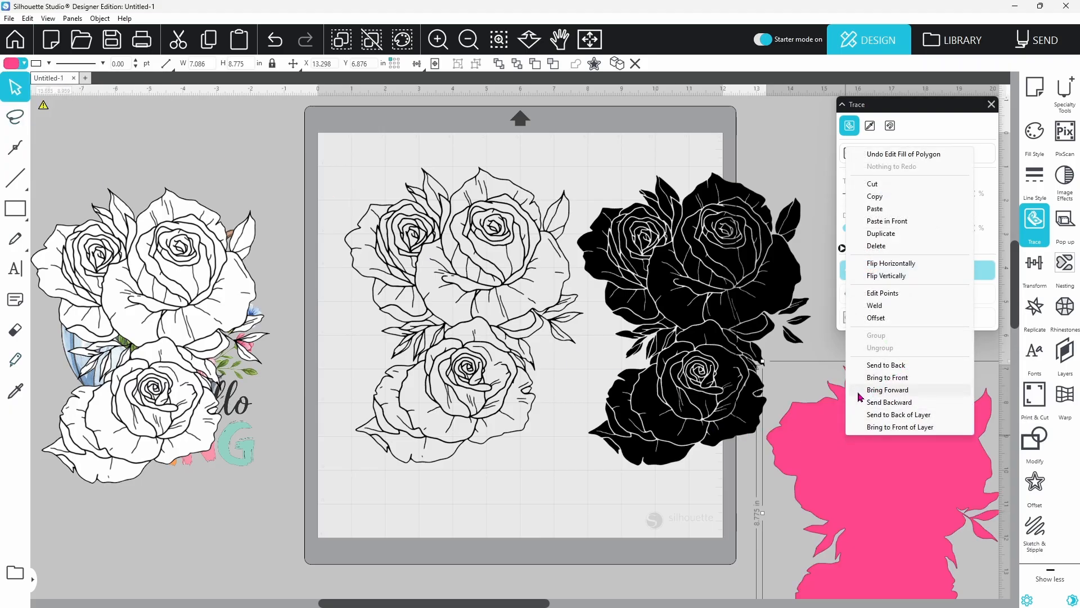
{"action": "left_click", "coordinate": [883, 364]}
{"action": "left_click_drag", "start_coordinate": [886, 476], "coordinate": [466, 281]}
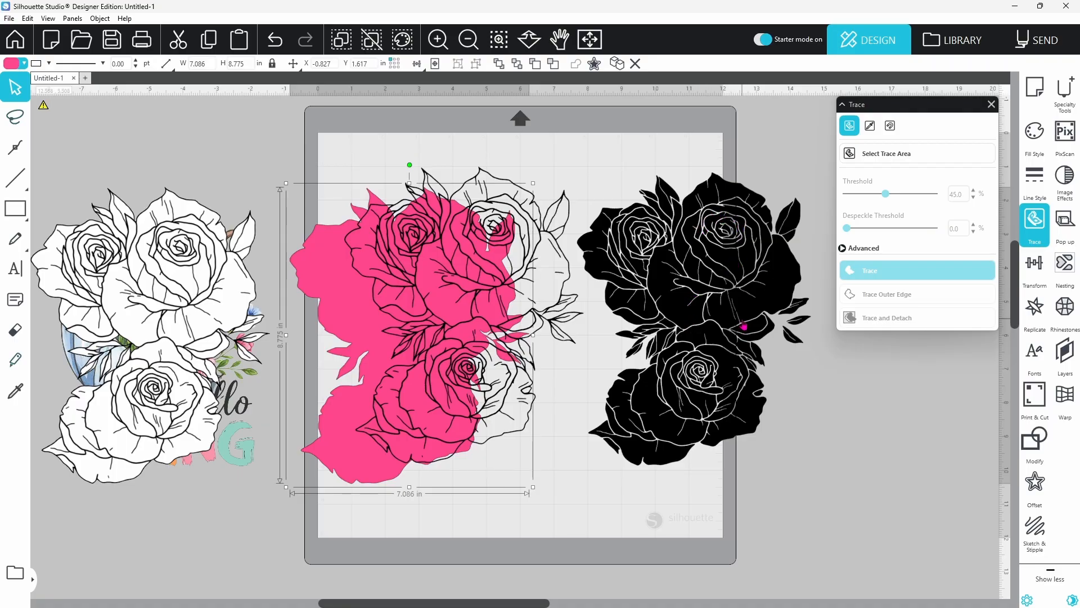
- Fill the outer petals of the top rose and the inner petals of the smaller upper rose in the released copy with bright pink
{"action": "left_click", "coordinate": [713, 231], "text": "shift"}
{"action": "left_click", "coordinate": [727, 230], "text": "shift"}
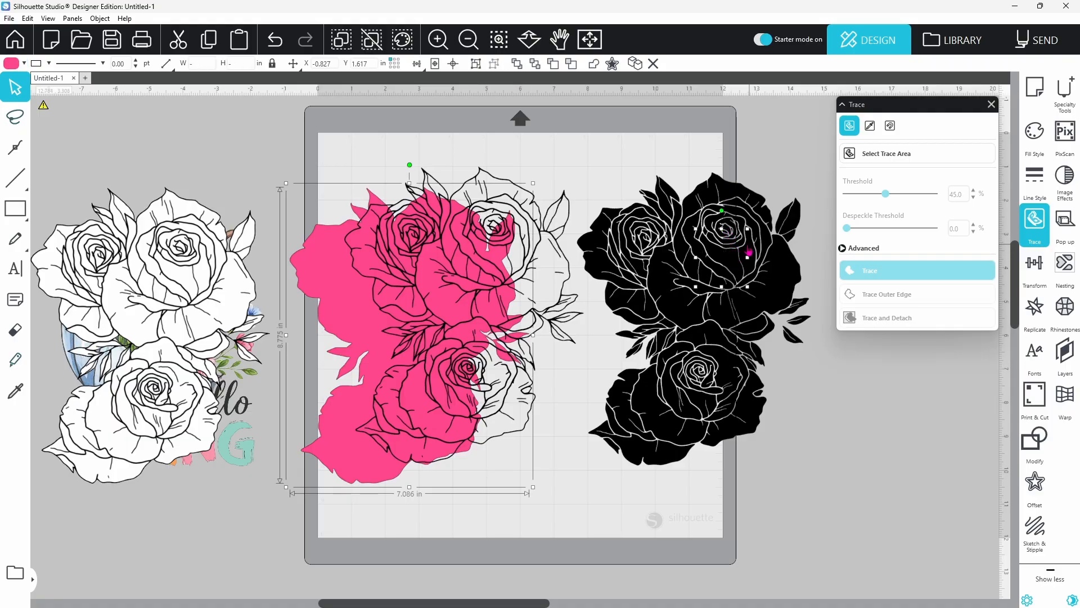
{"action": "left_click", "coordinate": [724, 235], "text": "shift"}
{"action": "left_click", "coordinate": [760, 222], "text": "shift"}
{"action": "left_click", "coordinate": [652, 243], "text": "shift"}
{"action": "left_click", "coordinate": [663, 237], "text": "shift"}
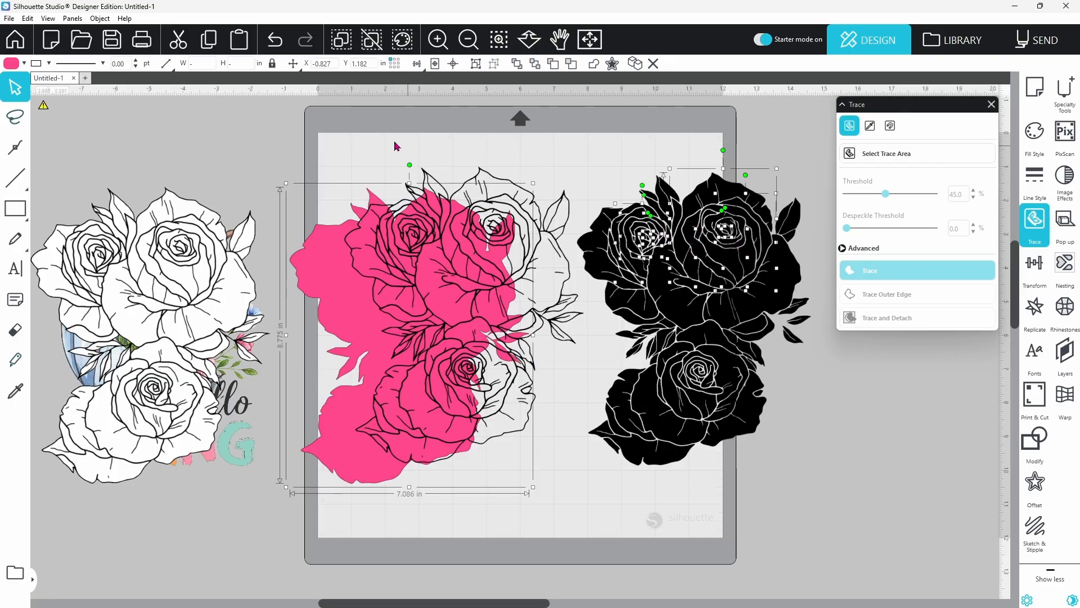
{"action": "left_click", "coordinate": [25, 64]}
{"action": "left_click", "coordinate": [14, 83]}
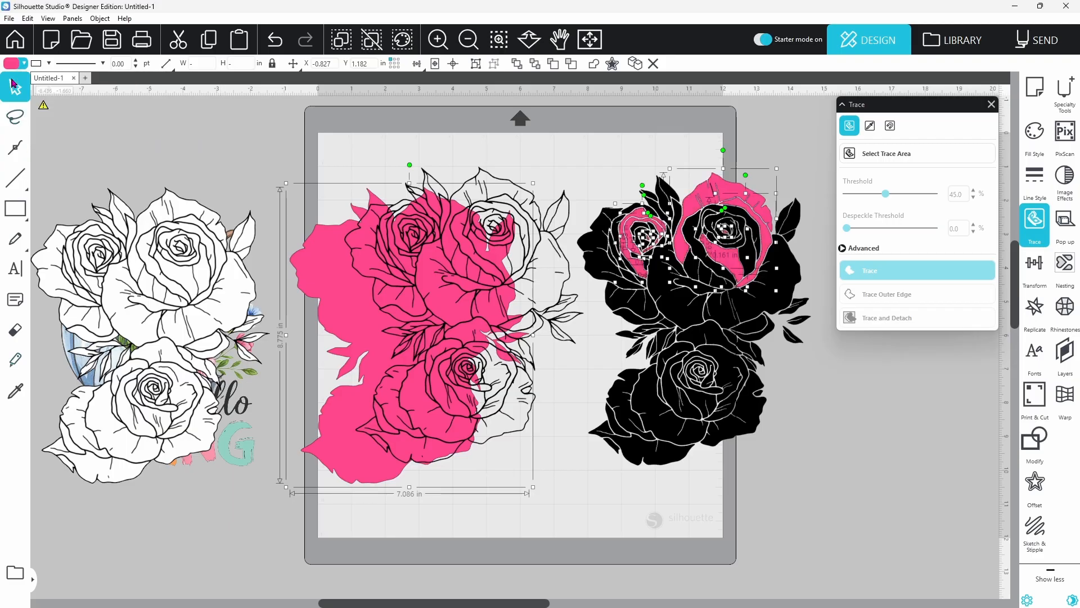
{"action": "left_click", "coordinate": [398, 160]}
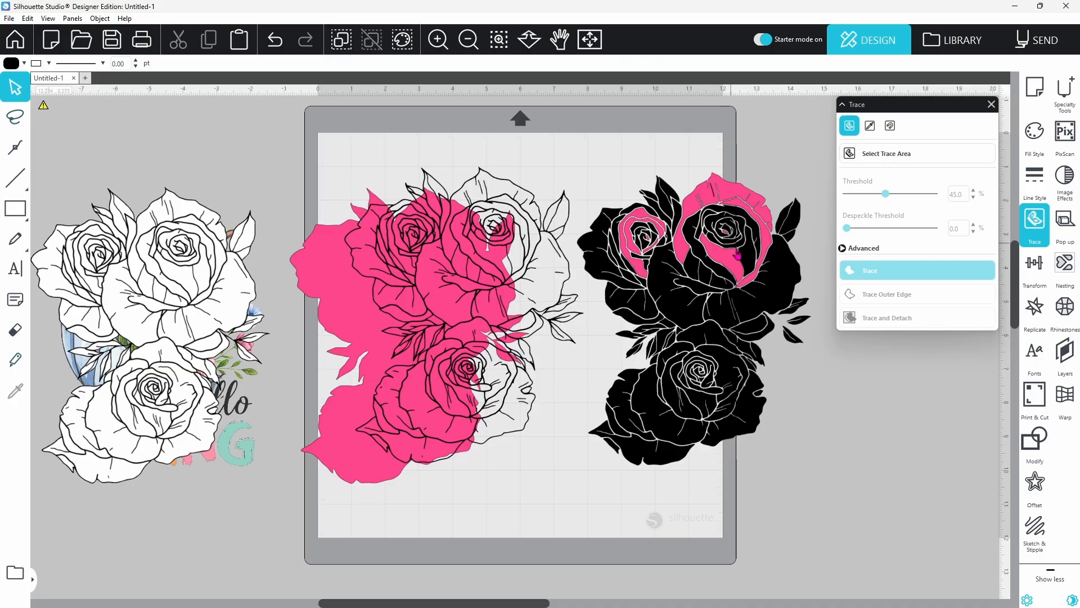
- Recolour the pink rose silhouette behind the outline roses with a black fill
{"action": "left_click", "coordinate": [362, 465]}
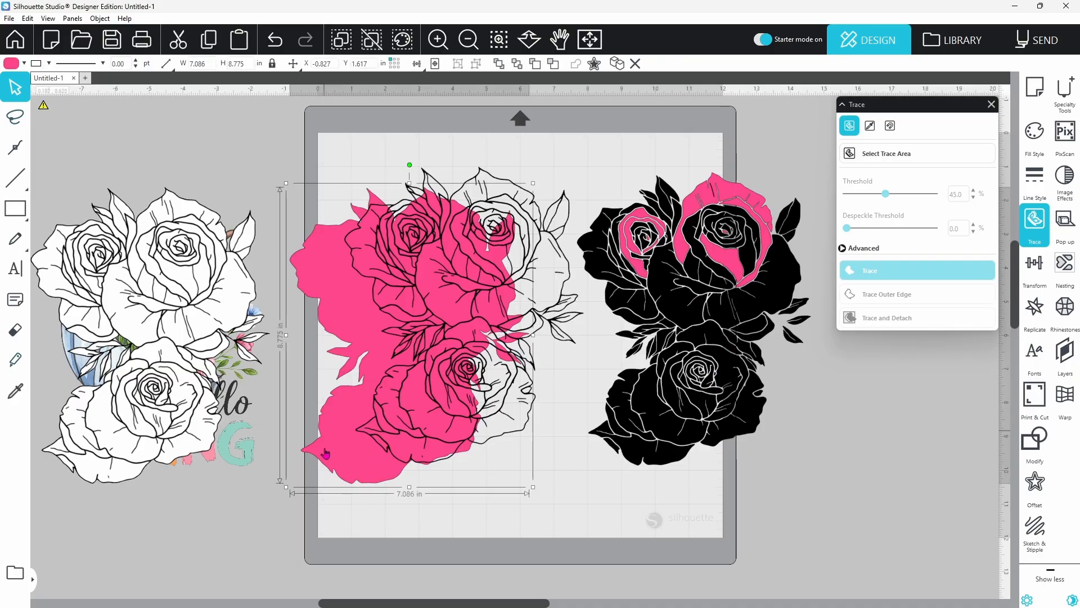
{"action": "left_click", "coordinate": [24, 63]}
{"action": "left_click", "coordinate": [25, 79]}
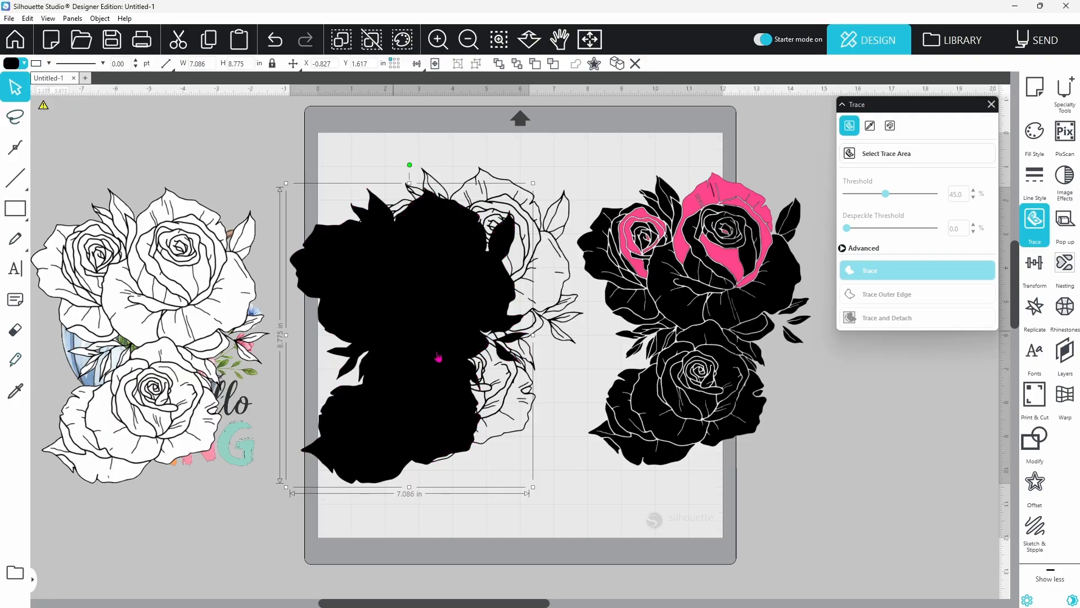
- Send the black silhouette to the back and place it behind the released petal pieces beside the outline roses
{"action": "right_click", "coordinate": [452, 365]}
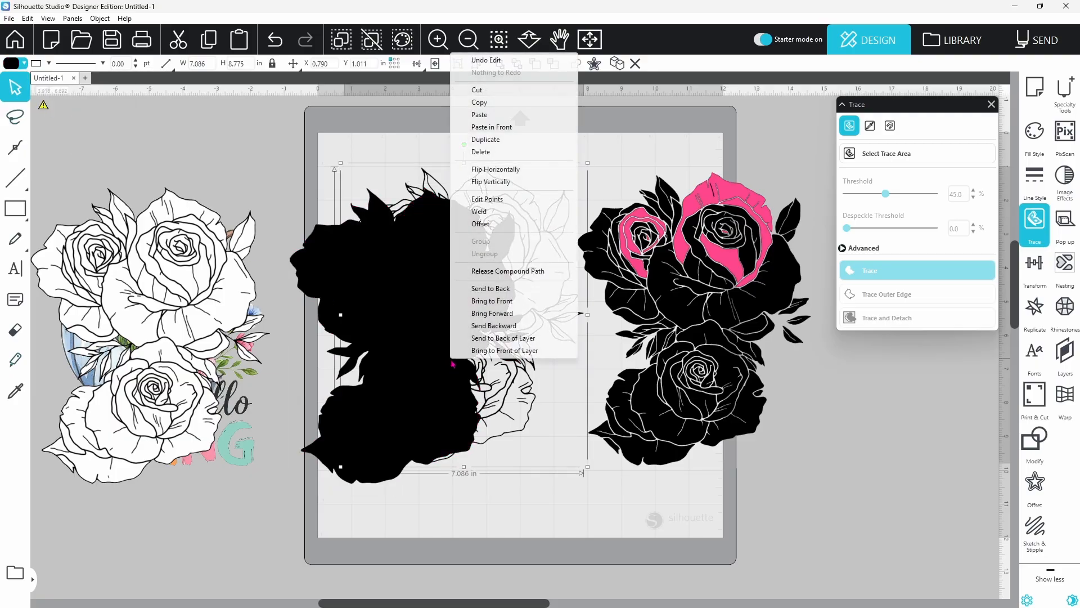
{"action": "left_click", "coordinate": [474, 289]}
{"action": "left_click_drag", "start_coordinate": [432, 355], "coordinate": [708, 346]}
{"action": "key", "text": "Escape"}
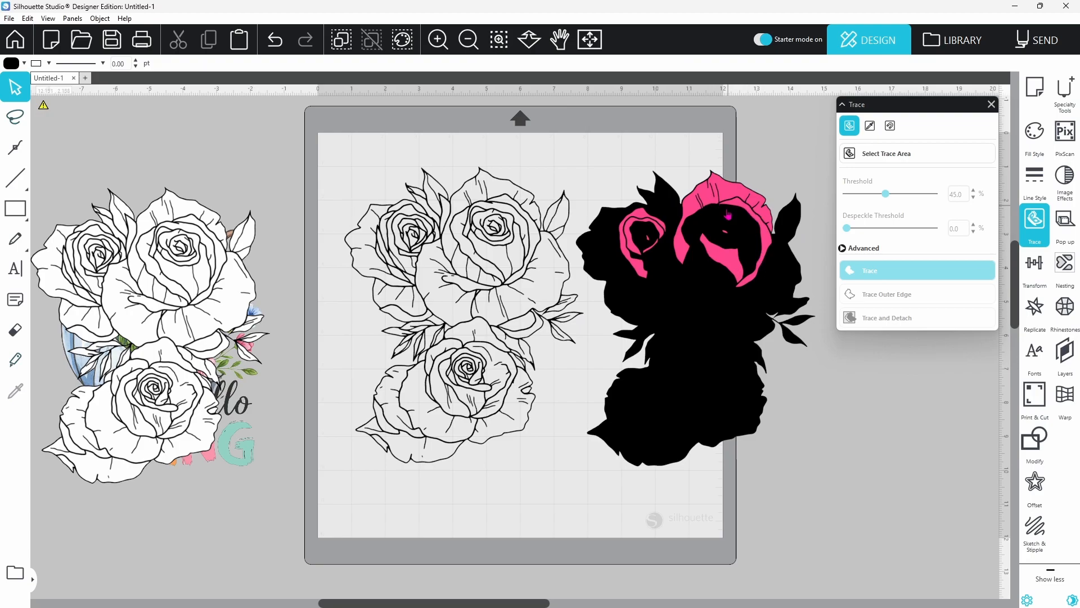
- Delete the outline roses, the petal pieces and the silhouette from the mat, keeping the original images beside it
{"action": "left_click", "coordinate": [275, 39]}
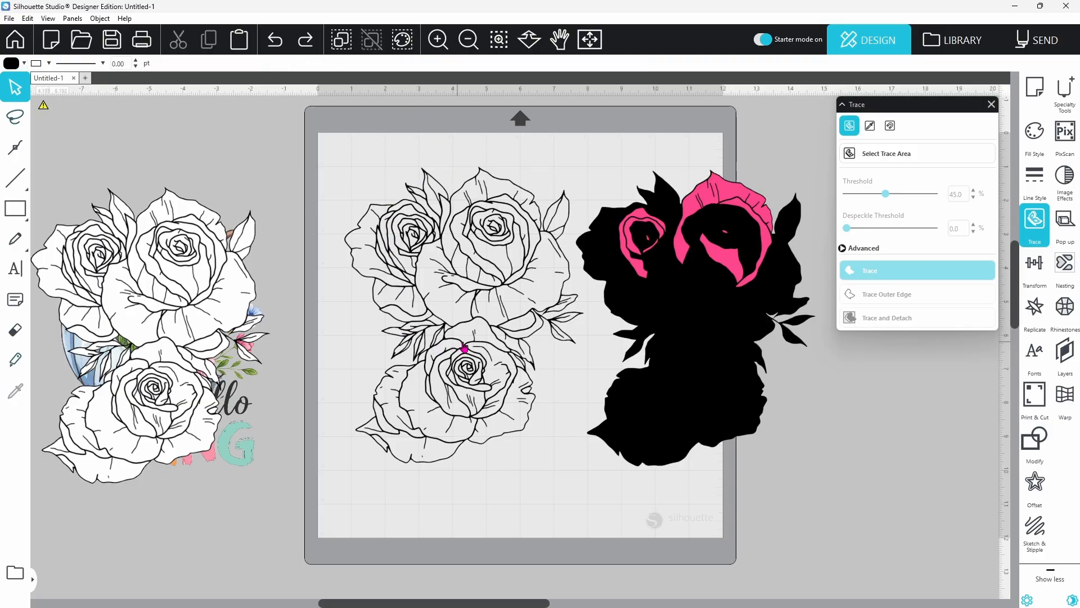
{"action": "mouse_move", "coordinate": [341, 135]}
{"action": "left_mouse_down"}
{"action": "mouse_move", "coordinate": [724, 483]}
{"action": "mouse_move", "coordinate": [832, 504]}
{"action": "left_mouse_up"}
{"action": "right_click", "coordinate": [733, 415]}
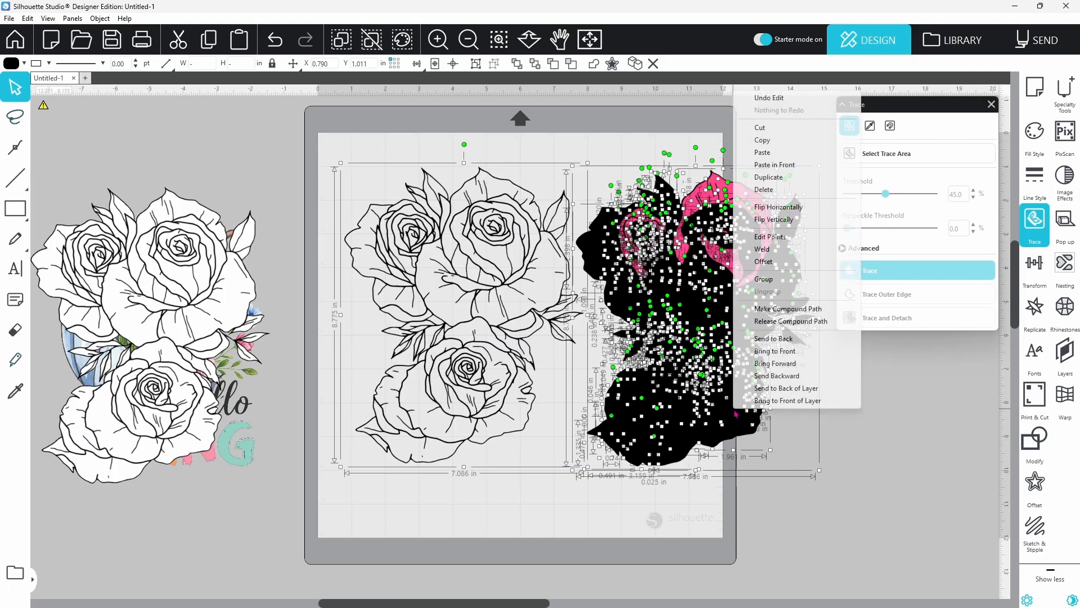
{"action": "left_click", "coordinate": [764, 190]}
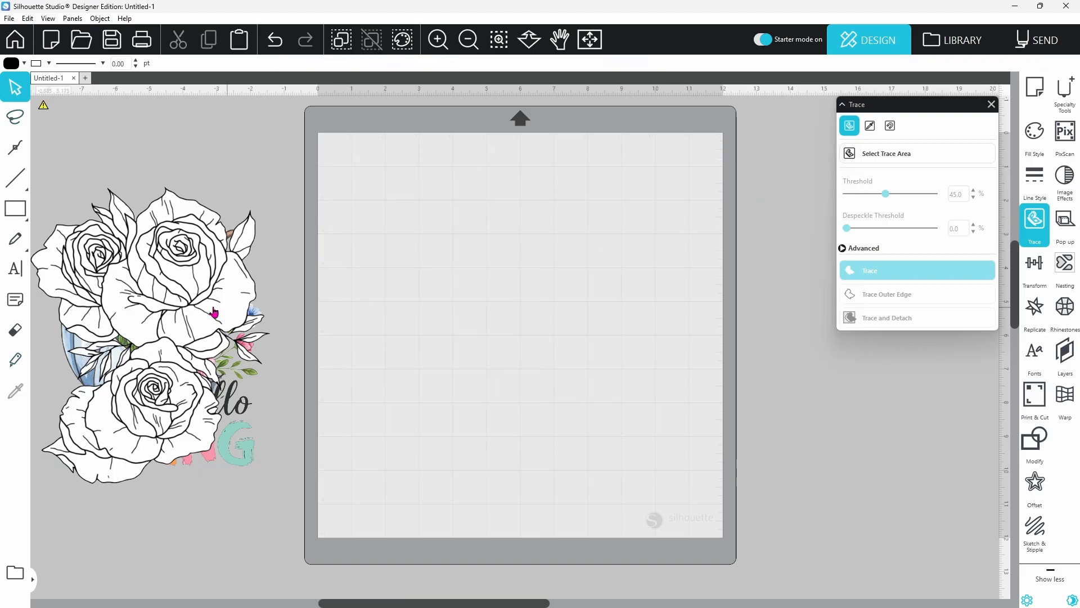
- Place the Hello Spring umbrella image in the middle of the mat and keep the roses image beside the mat
{"action": "left_click_drag", "start_coordinate": [228, 310], "coordinate": [103, 334]}
{"action": "left_click_drag", "start_coordinate": [194, 338], "coordinate": [567, 298]}
{"action": "left_click_drag", "start_coordinate": [127, 348], "coordinate": [227, 269]}
{"action": "key", "text": "Escape"}
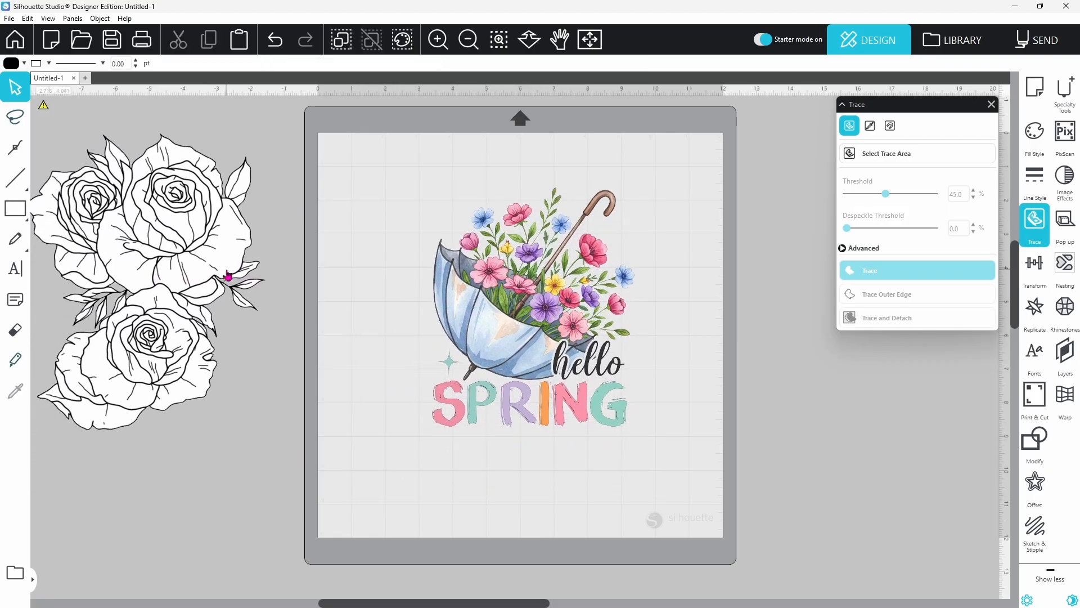
- Preview a trace of the whole Hello Spring design with the threshold at 100% and cancel the trace area
{"action": "left_click", "coordinate": [854, 161]}
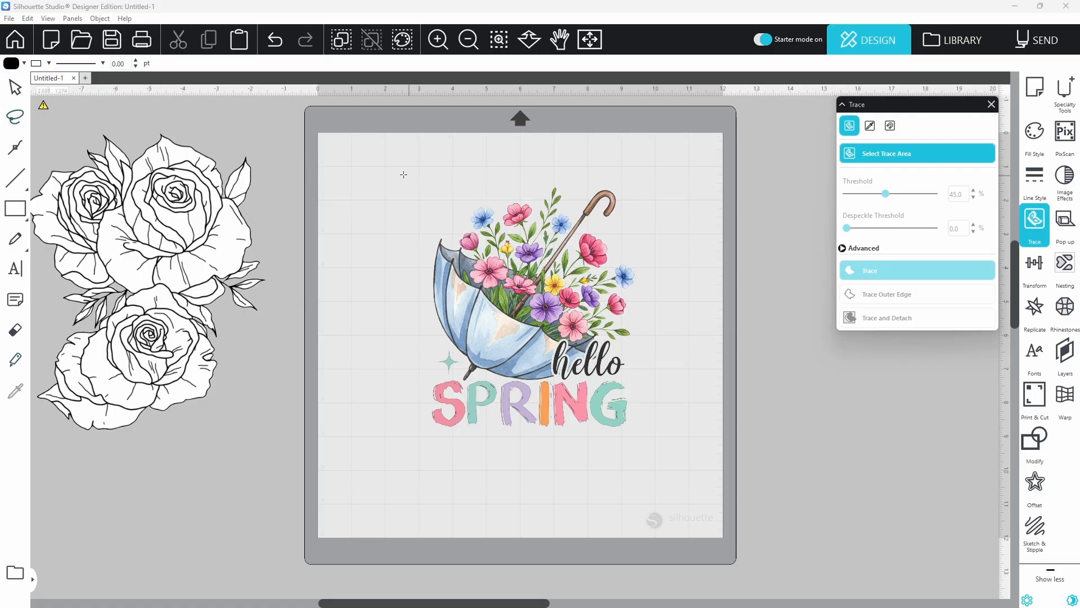
{"action": "mouse_move", "coordinate": [384, 166]}
{"action": "left_mouse_down"}
{"action": "mouse_move", "coordinate": [493, 214]}
{"action": "mouse_move", "coordinate": [646, 408]}
{"action": "mouse_move", "coordinate": [677, 473]}
{"action": "left_mouse_up"}
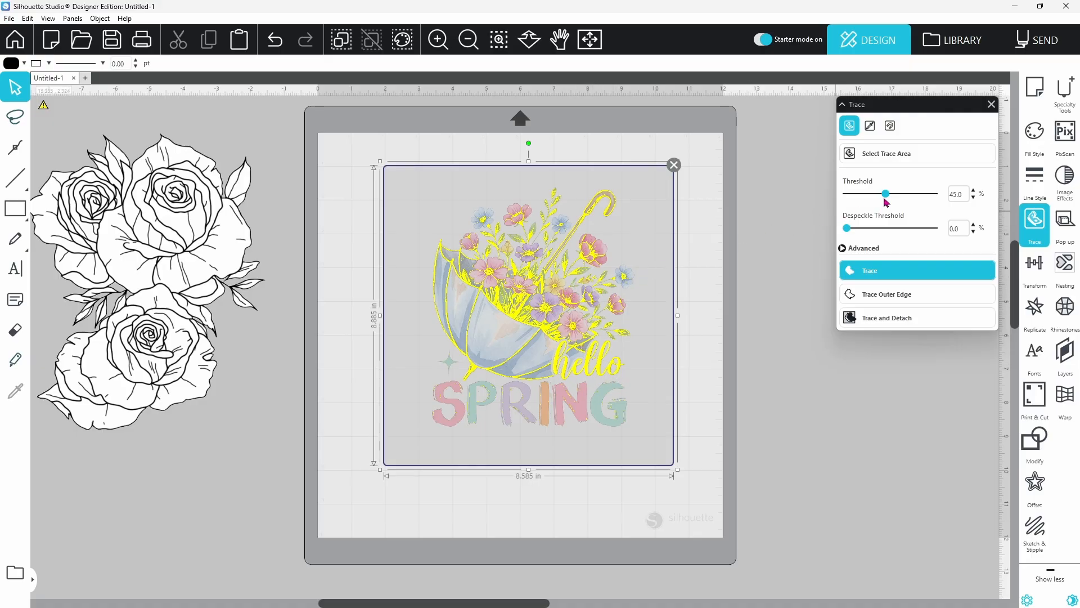
{"action": "mouse_move", "coordinate": [889, 198]}
{"action": "left_mouse_down"}
{"action": "mouse_move", "coordinate": [915, 198]}
{"action": "mouse_move", "coordinate": [939, 216]}
{"action": "left_mouse_up"}
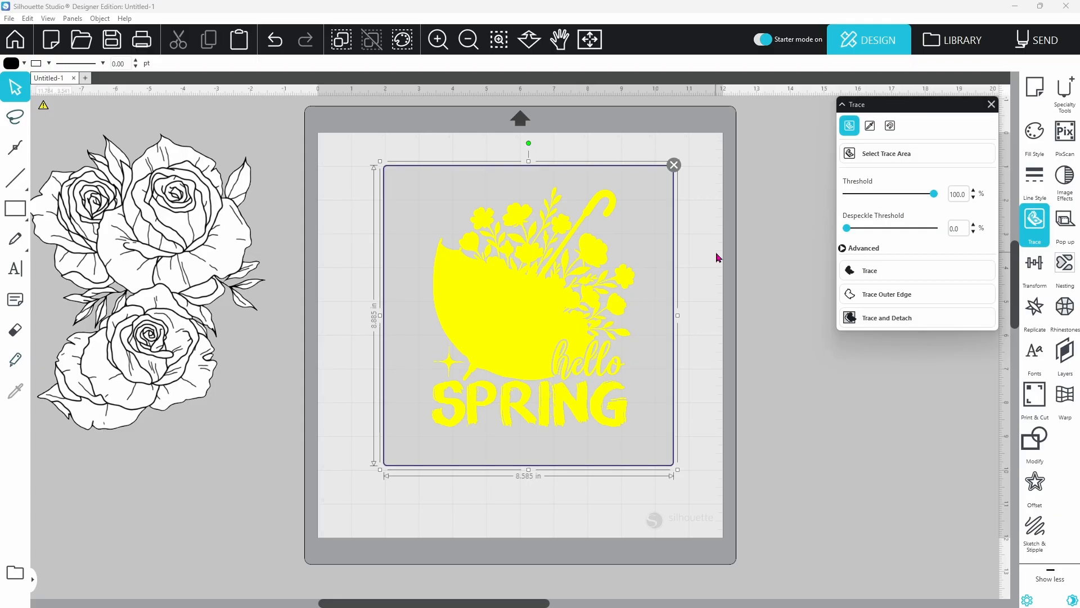
{"action": "left_click", "coordinate": [674, 168]}
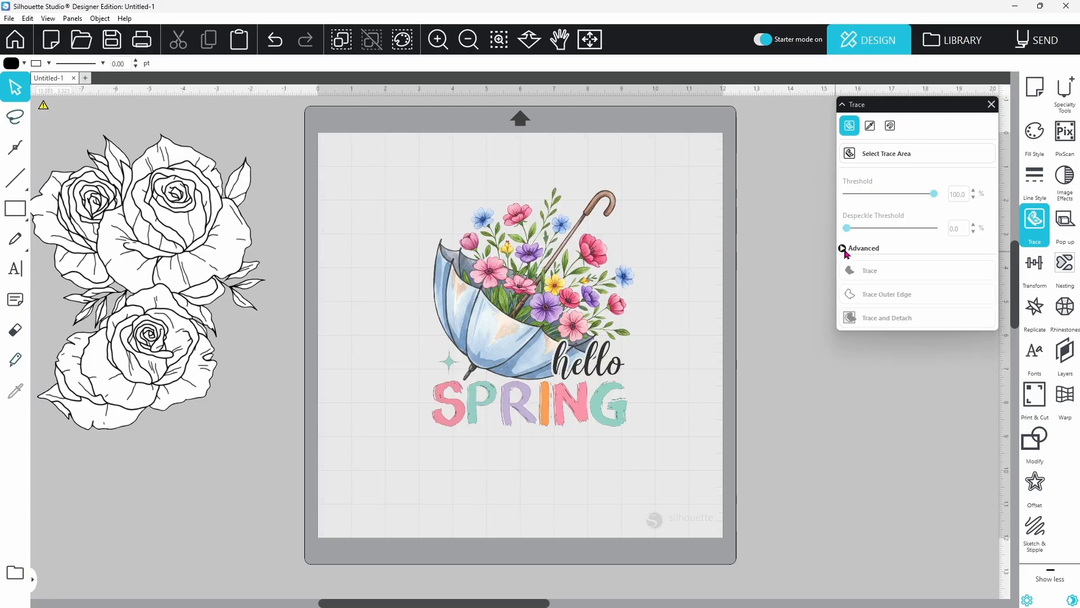
- Show the advanced trace settings and select a trace area of about 8.7 by 8.9 in around the Hello Spring design
{"action": "left_click", "coordinate": [844, 250]}
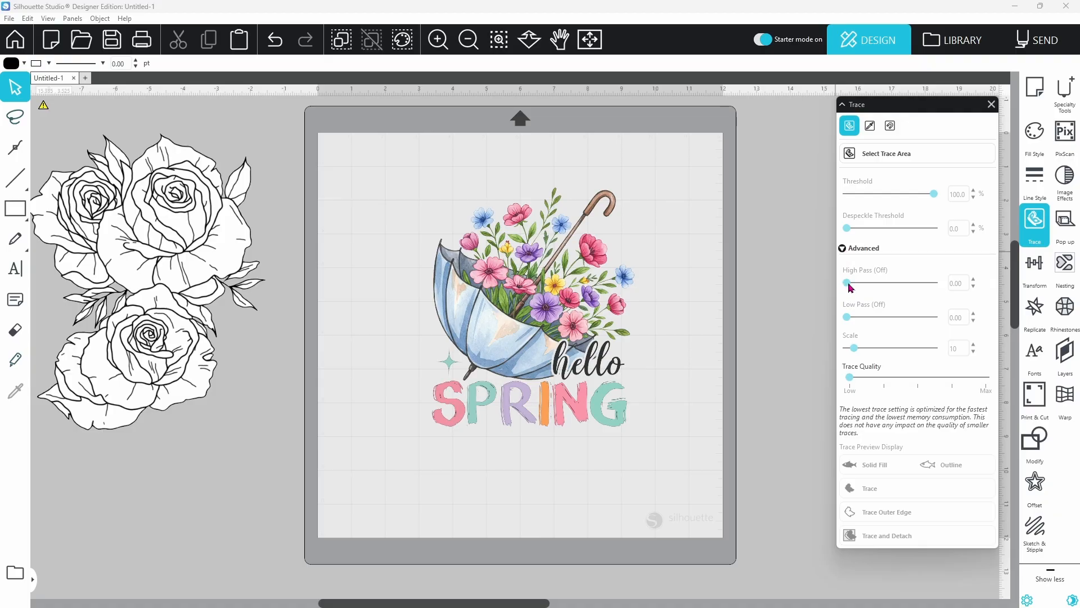
{"action": "left_click", "coordinate": [886, 153]}
{"action": "mouse_move", "coordinate": [384, 161]}
{"action": "left_mouse_down"}
{"action": "mouse_move", "coordinate": [663, 469]}
{"action": "mouse_move", "coordinate": [679, 462]}
{"action": "left_mouse_up"}
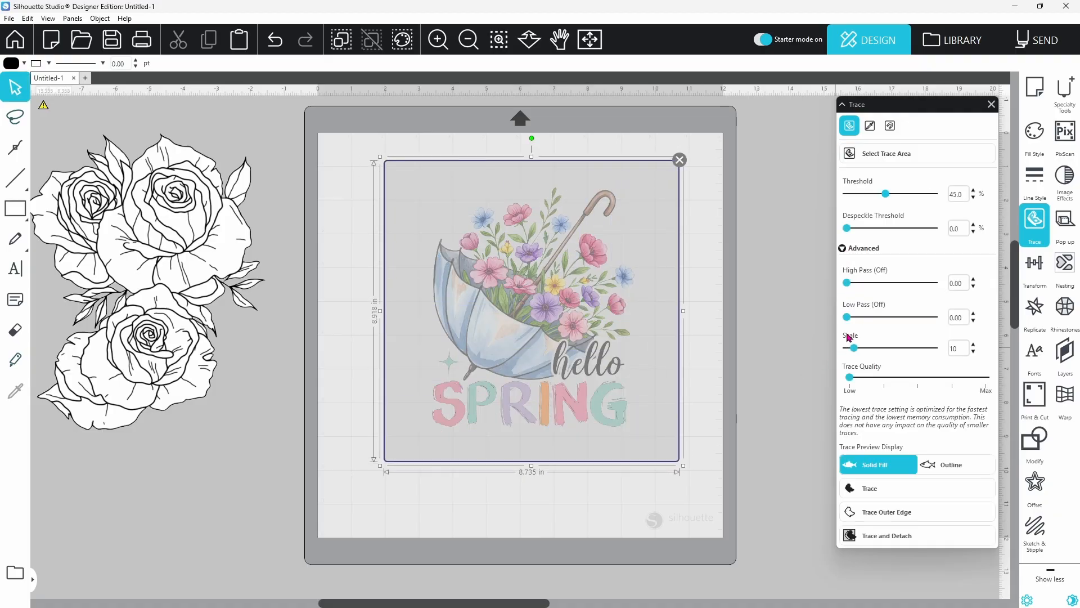
- Try the high pass filter at 81.25 and the low pass filter on a trace area around the umbrella design
{"action": "left_click_drag", "start_coordinate": [847, 283], "coordinate": [870, 293]}
{"action": "left_click", "coordinate": [866, 154]}
{"action": "mouse_move", "coordinate": [355, 156]}
{"action": "left_mouse_down"}
{"action": "mouse_move", "coordinate": [643, 264]}
{"action": "mouse_move", "coordinate": [686, 468]}
{"action": "left_mouse_up"}
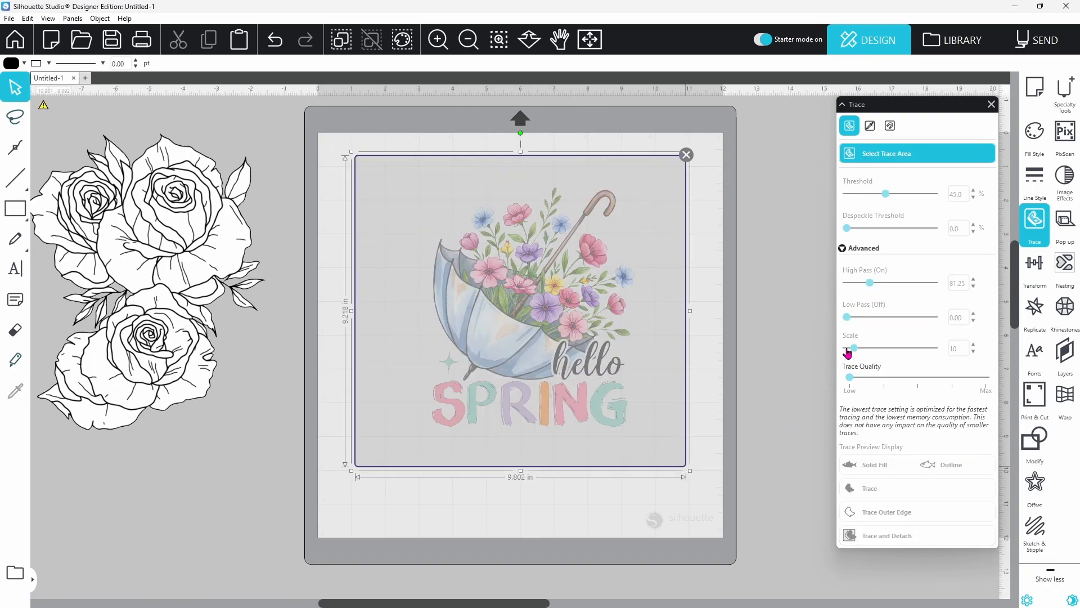
{"action": "mouse_move", "coordinate": [849, 318]}
{"action": "left_mouse_down"}
{"action": "mouse_move", "coordinate": [870, 324]}
{"action": "mouse_move", "coordinate": [853, 326]}
{"action": "left_mouse_up"}
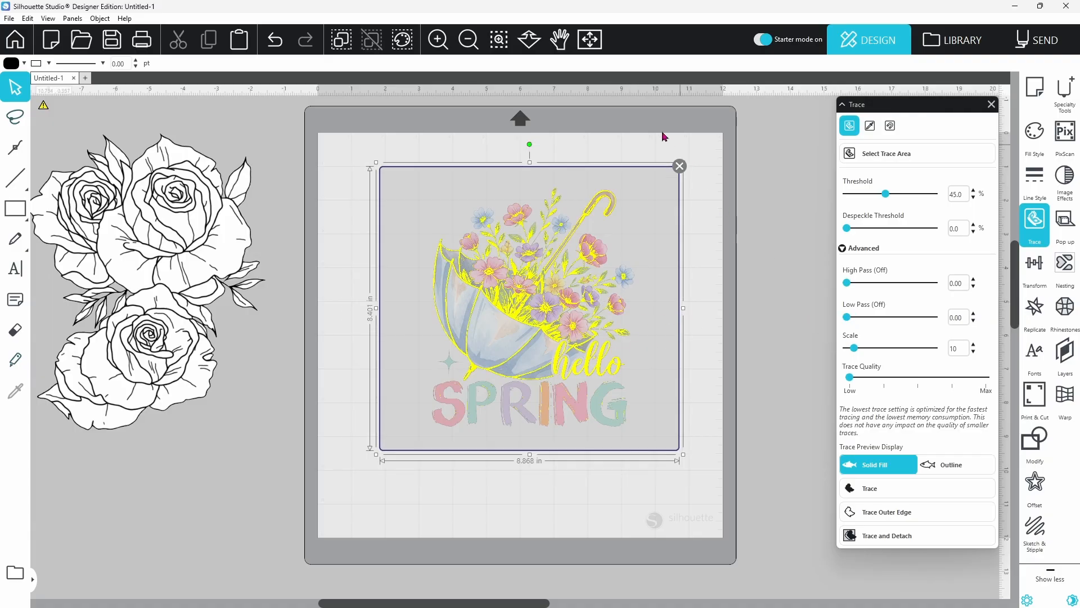
- Set the trace scale to 4 and the threshold to 61%, checking the effect on the umbrella handle
{"action": "left_click", "coordinate": [500, 40]}
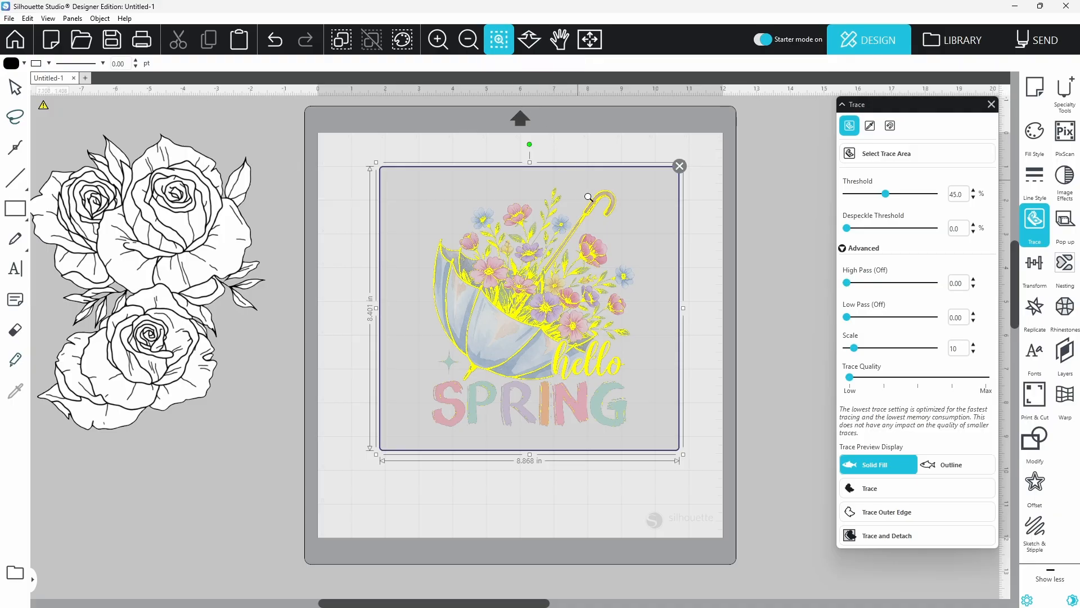
{"action": "left_click", "coordinate": [585, 191]}
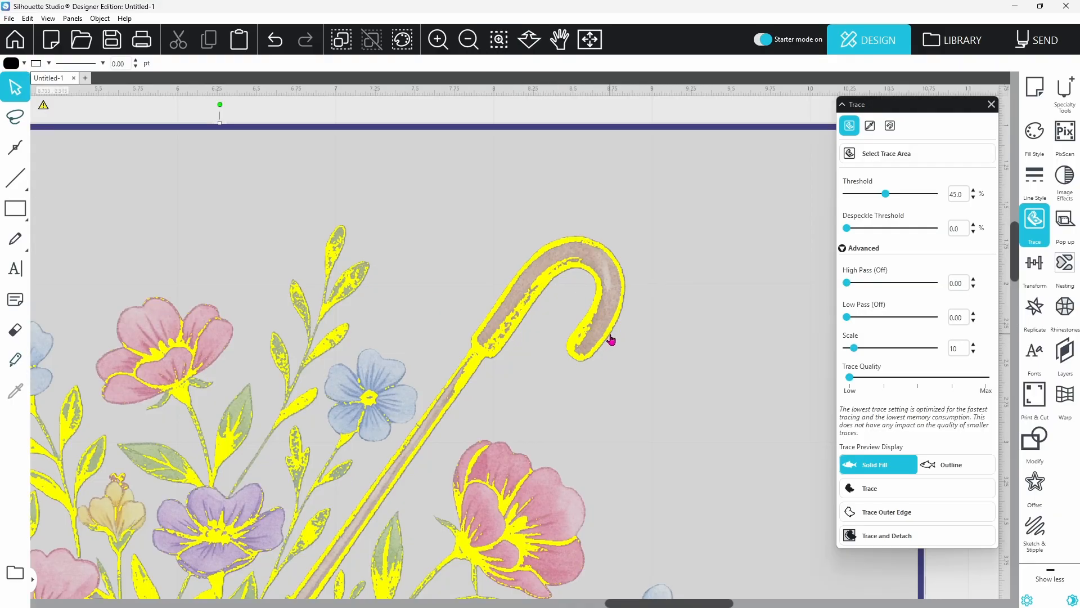
{"action": "left_click", "coordinate": [853, 348]}
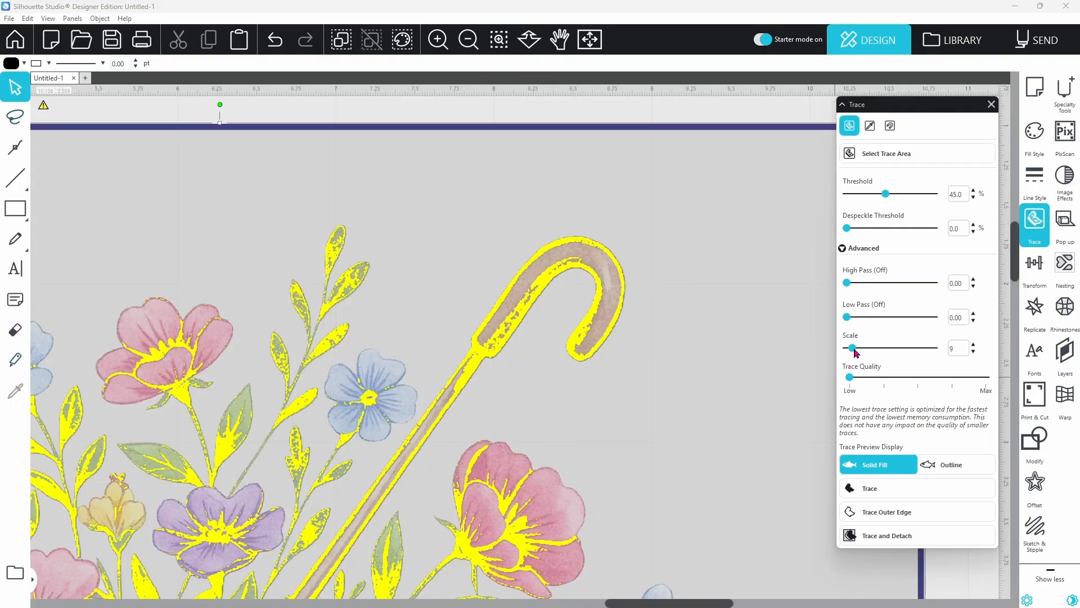
{"action": "mouse_move", "coordinate": [864, 350]}
{"action": "left_mouse_down"}
{"action": "mouse_move", "coordinate": [903, 352]}
{"action": "mouse_move", "coordinate": [842, 355]}
{"action": "left_mouse_up"}
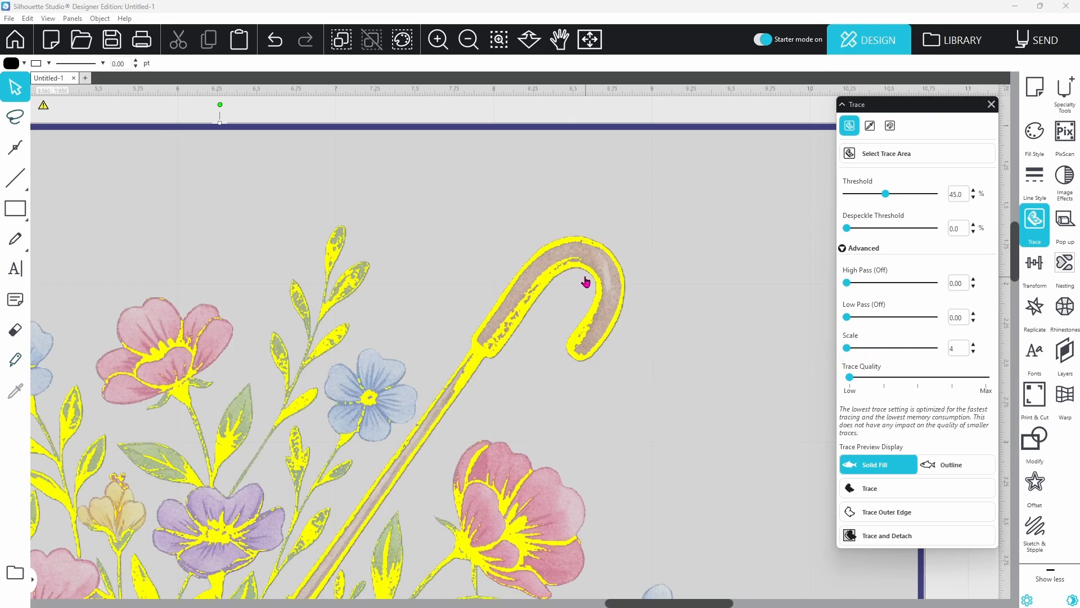
{"action": "left_click_drag", "start_coordinate": [885, 193], "coordinate": [902, 201]}
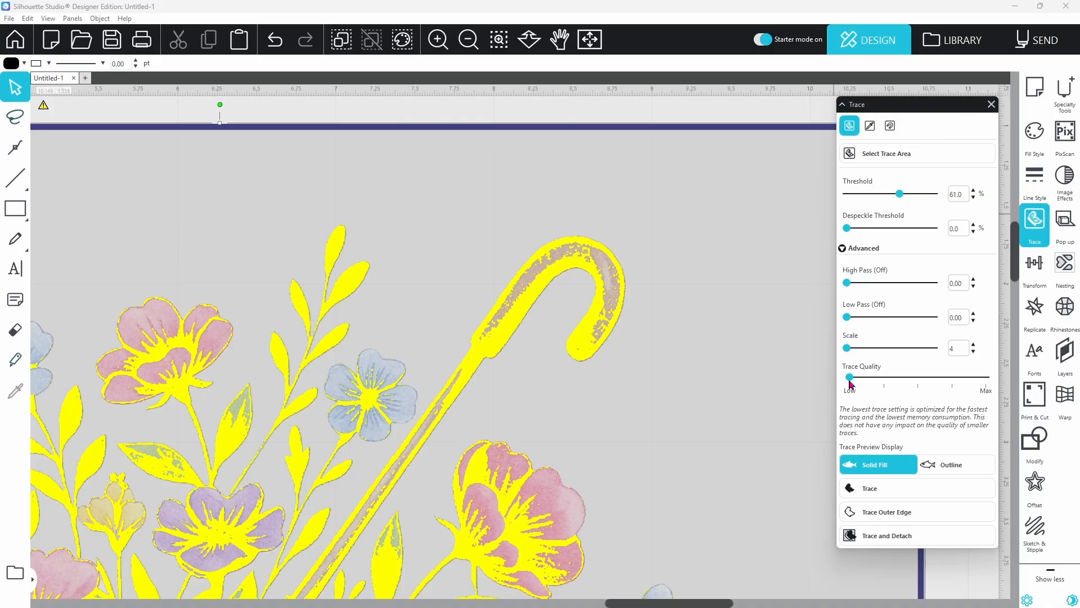
- Compare the trace quality levels up to maximum, settle on low, and preview the trace as an outline before cancelling the trace area
{"action": "left_click", "coordinate": [897, 381]}
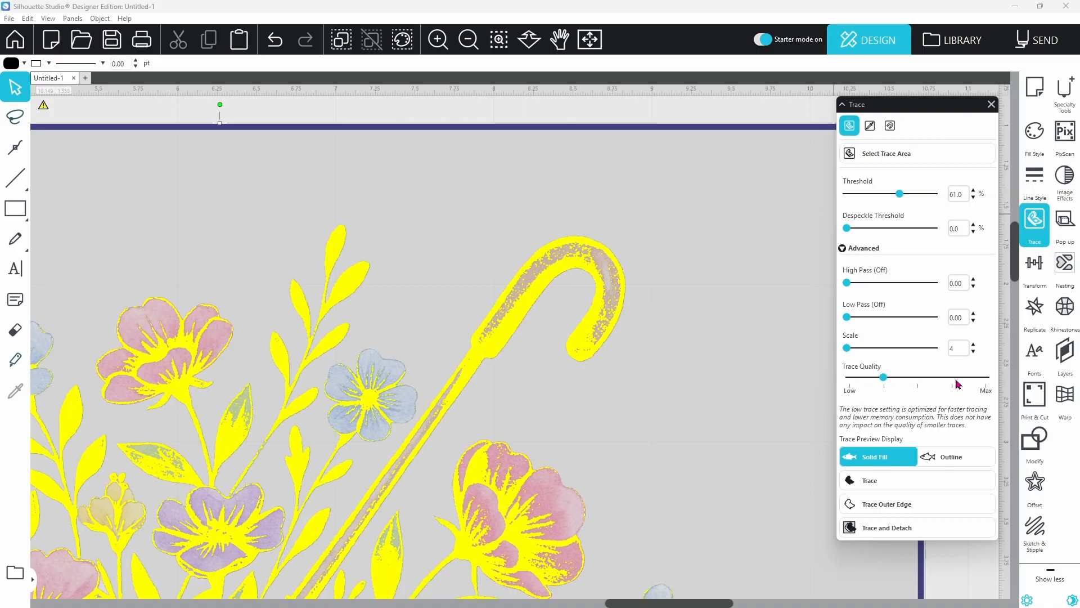
{"action": "left_click", "coordinate": [989, 381]}
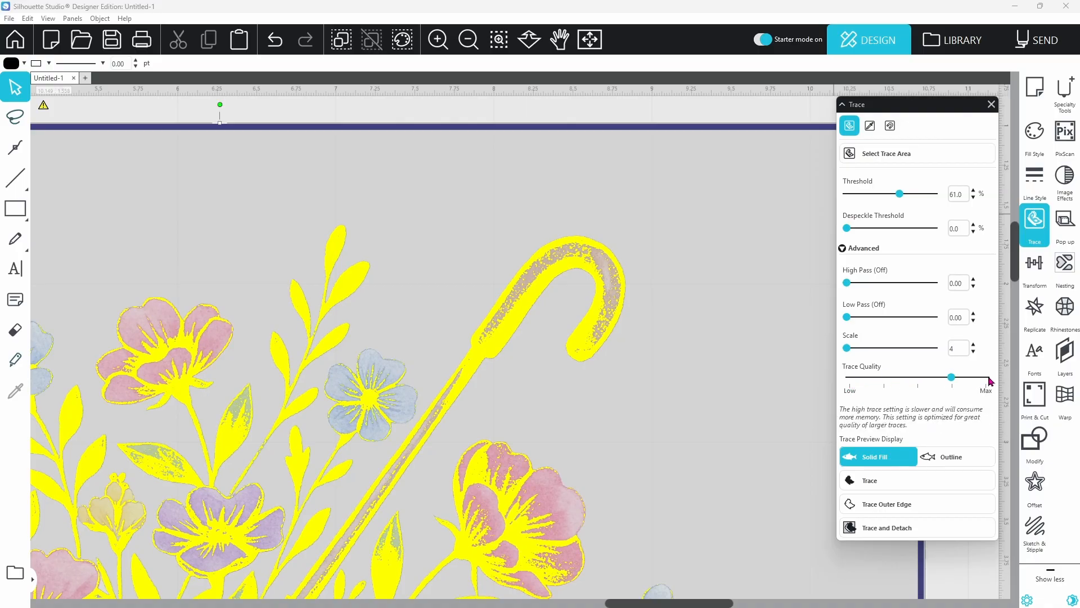
{"action": "left_click", "coordinate": [992, 381]}
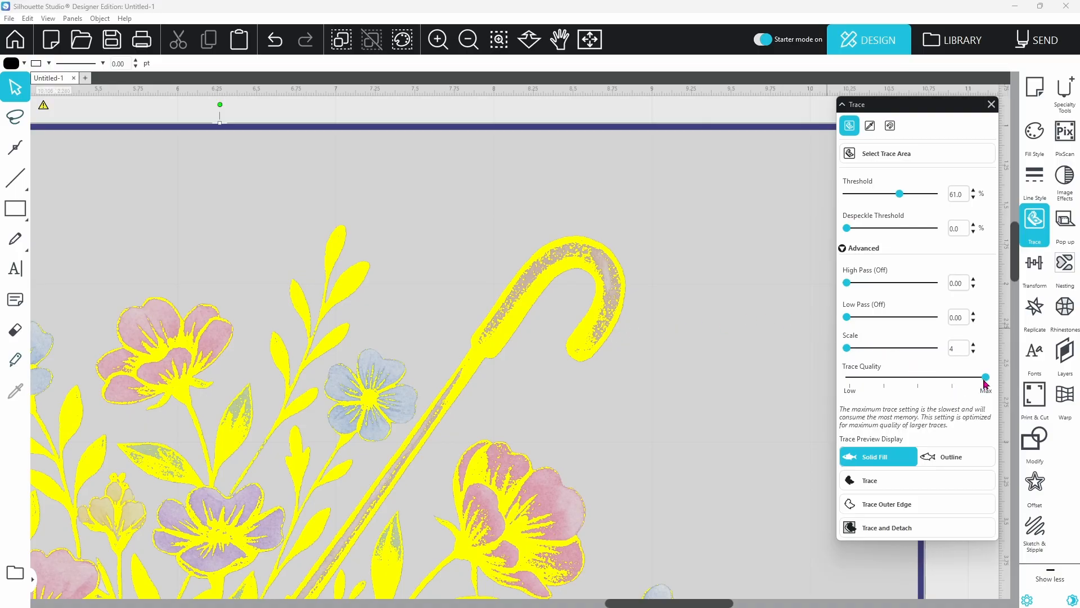
{"action": "left_click", "coordinate": [923, 387]}
{"action": "left_click", "coordinate": [917, 387]}
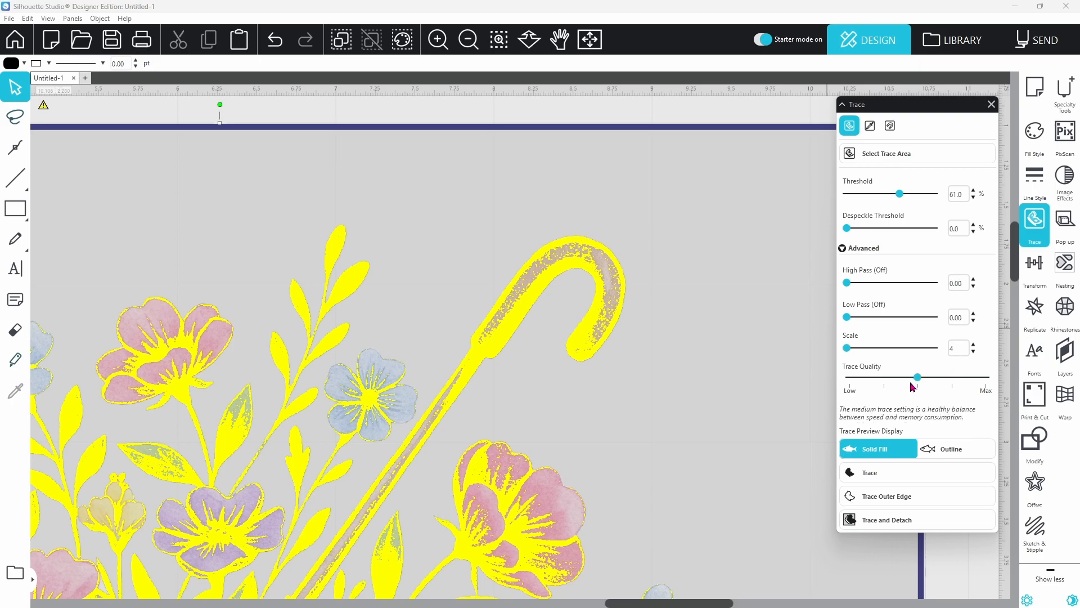
{"action": "left_click", "coordinate": [891, 386]}
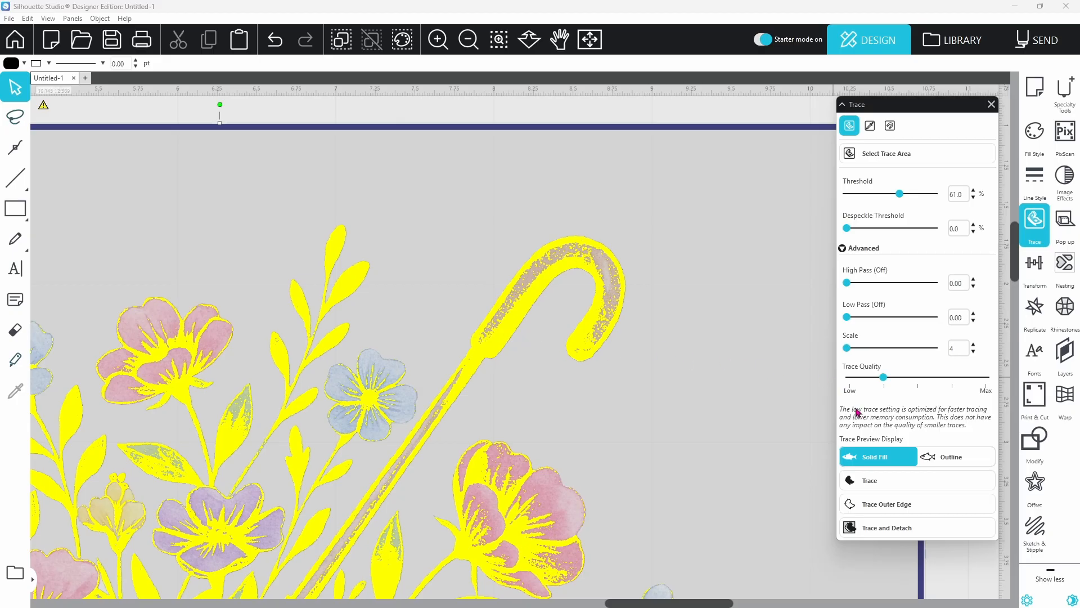
{"action": "left_click", "coordinate": [931, 460]}
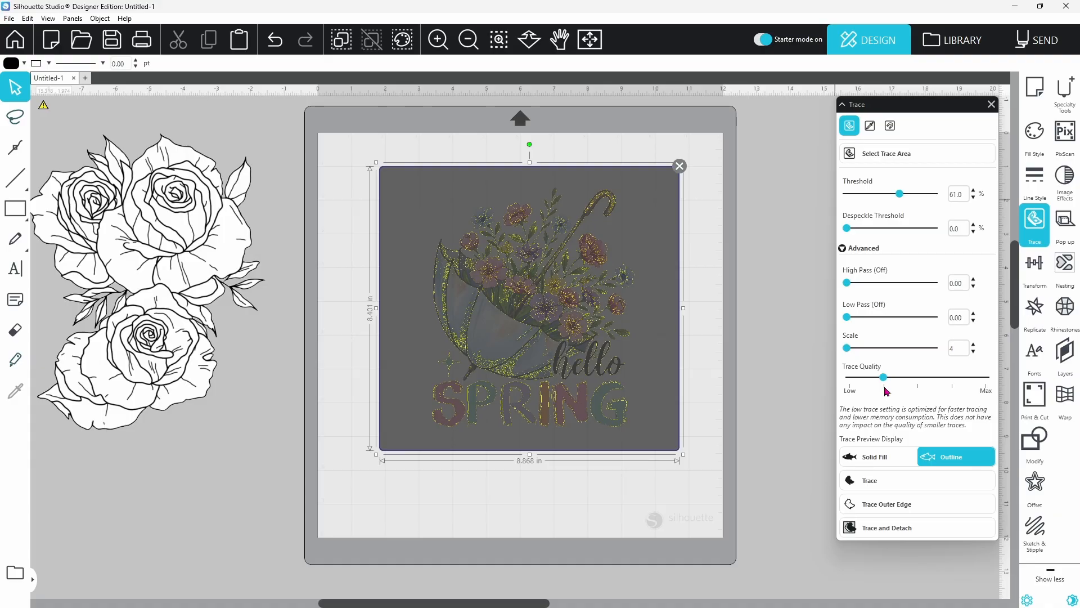
{"action": "left_click", "coordinate": [680, 165]}
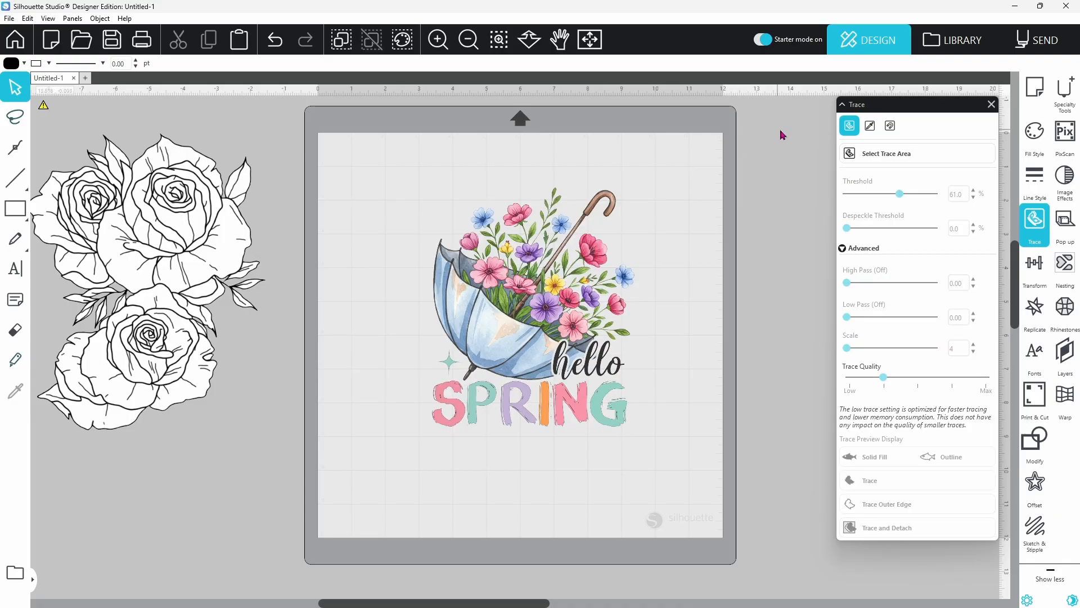
- Start a trace by color on the Hello Spring image, sampling the color at the red flower beside the umbrella handle
{"action": "left_click", "coordinate": [872, 131]}
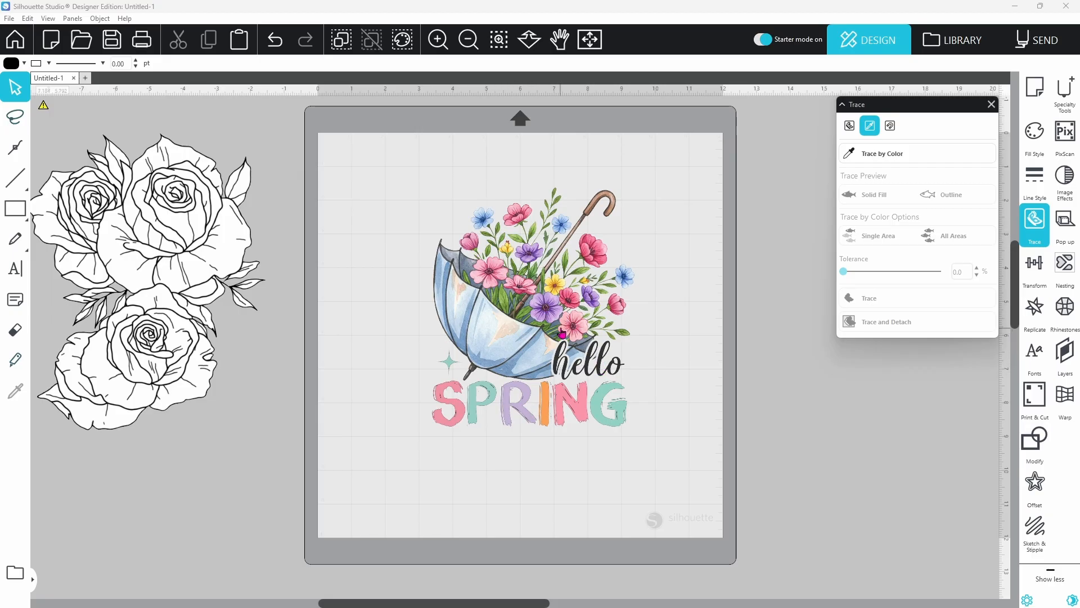
{"action": "left_click", "coordinate": [894, 159]}
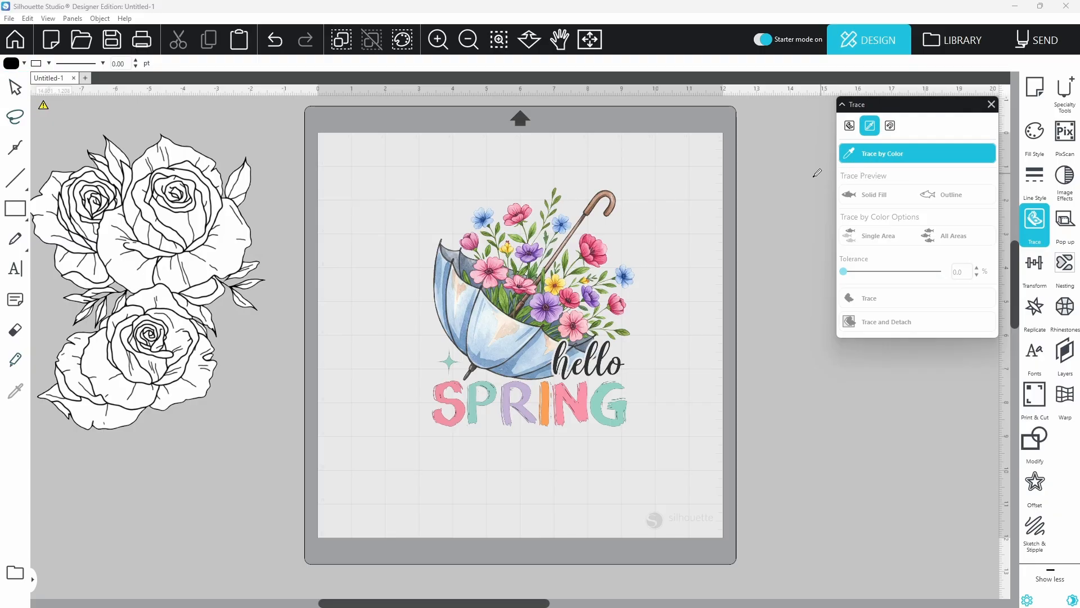
{"action": "left_click", "coordinate": [589, 237]}
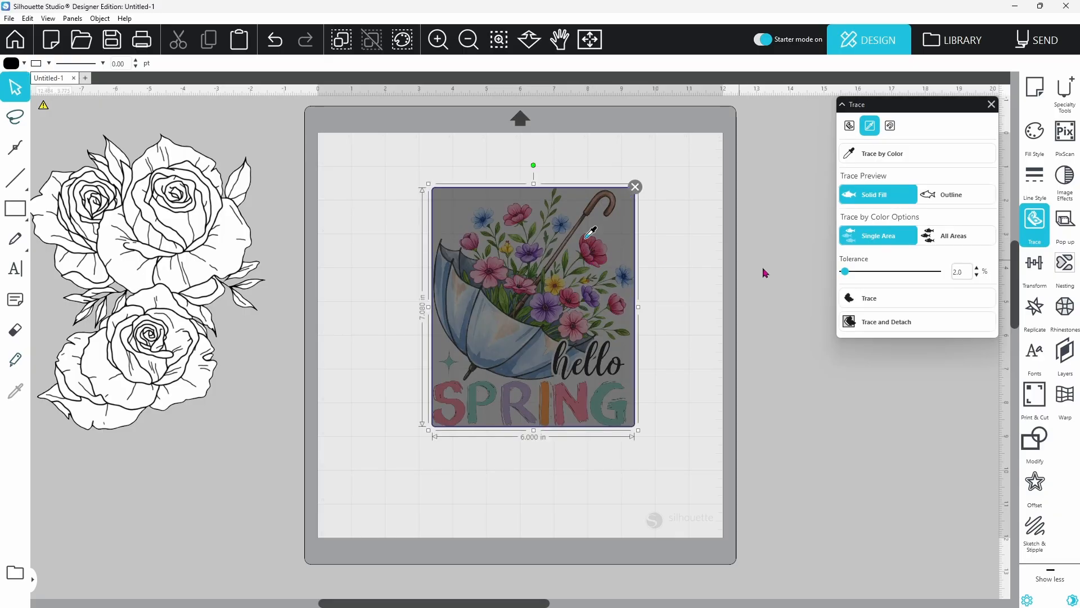
- Raise the color tolerance to 42%, trace and detach the red flower, and try moving it off the image and back into place
{"action": "left_click", "coordinate": [848, 272]}
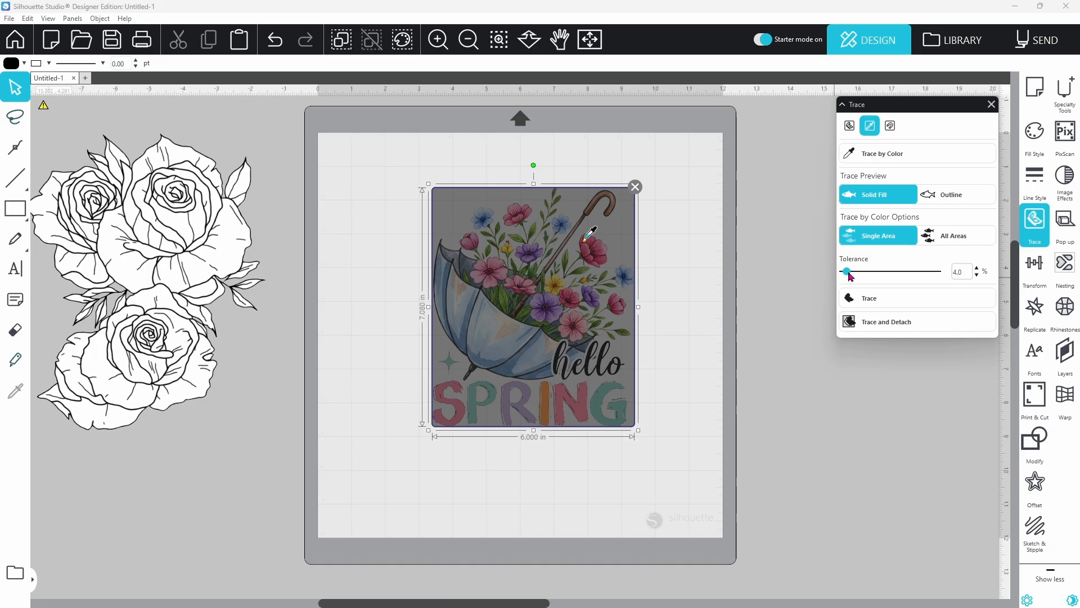
{"action": "left_click_drag", "start_coordinate": [856, 278], "coordinate": [886, 284]}
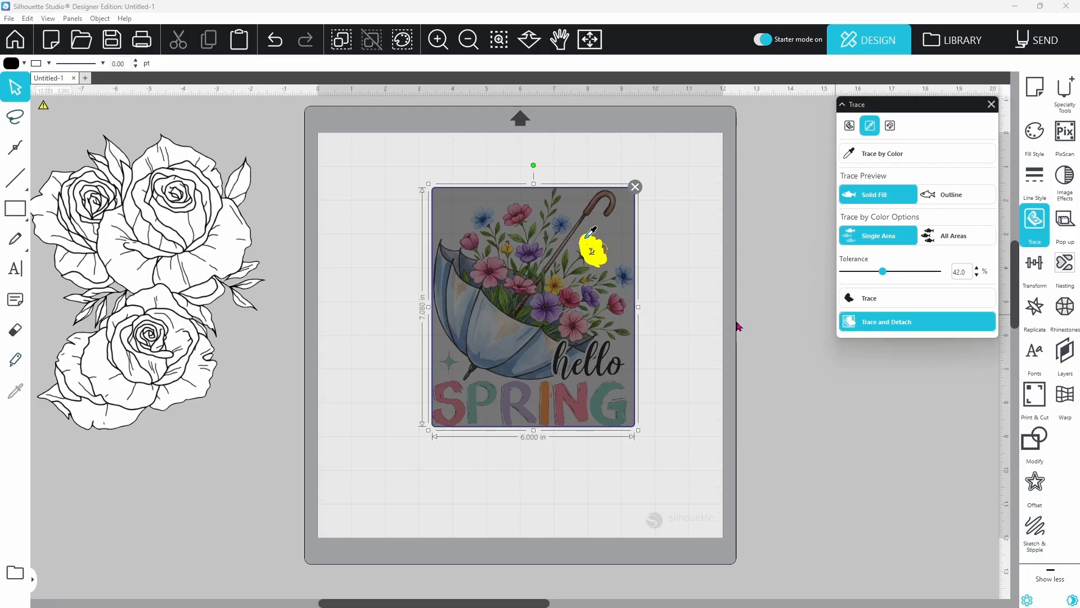
{"action": "left_click_drag", "start_coordinate": [603, 261], "coordinate": [686, 249]}
{"action": "left_click", "coordinate": [590, 144]}
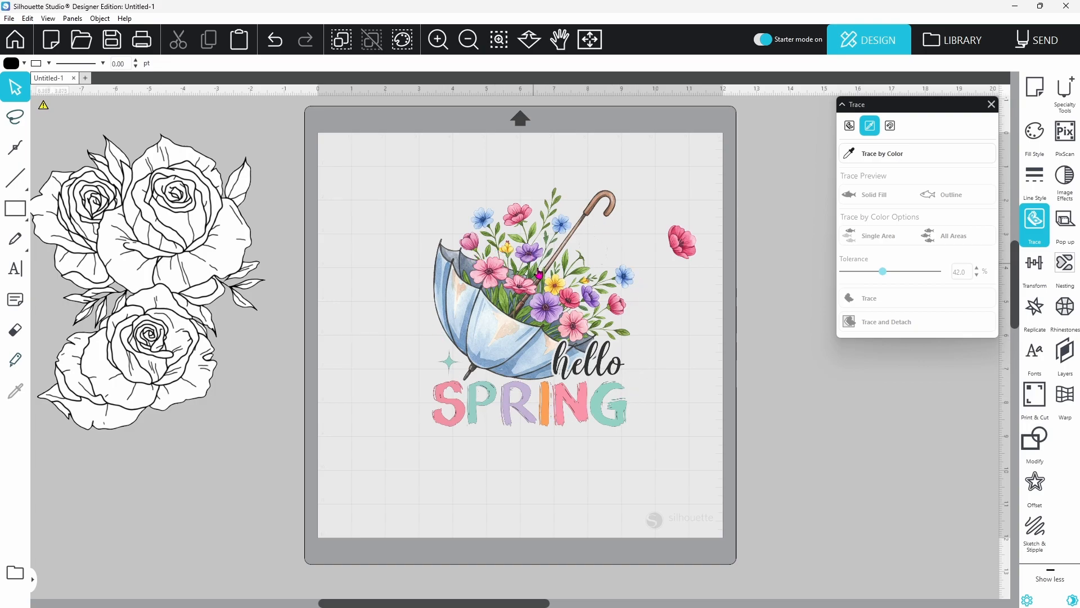
{"action": "left_click_drag", "start_coordinate": [682, 254], "coordinate": [665, 436]}
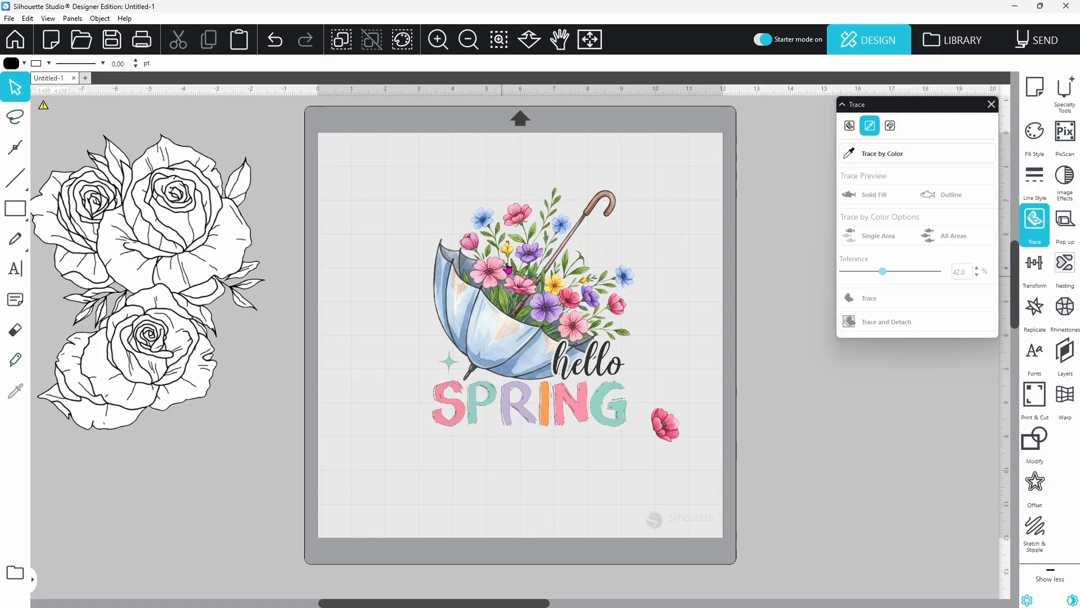
{"action": "left_click_drag", "start_coordinate": [669, 438], "coordinate": [592, 263]}
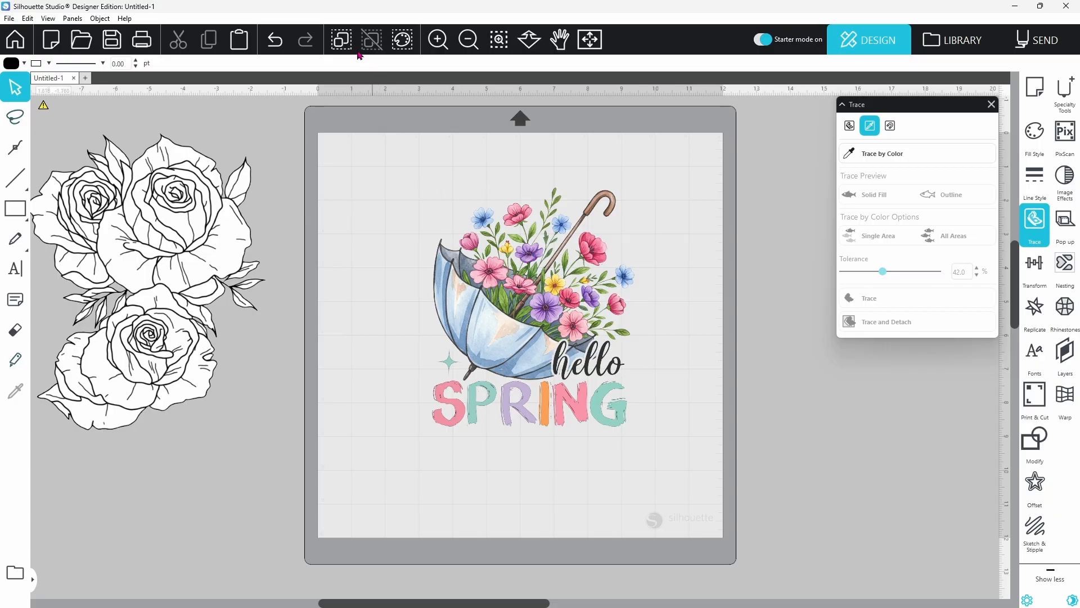
- Undo the flower moves and the detachment, and cancel the trace by color area
{"action": "left_click", "coordinate": [275, 44]}
{"action": "left_click", "coordinate": [275, 43]}
{"action": "left_click", "coordinate": [275, 43]}
{"action": "left_click", "coordinate": [275, 43]}
{"action": "left_click", "coordinate": [276, 43]}
{"action": "left_click", "coordinate": [275, 44]}
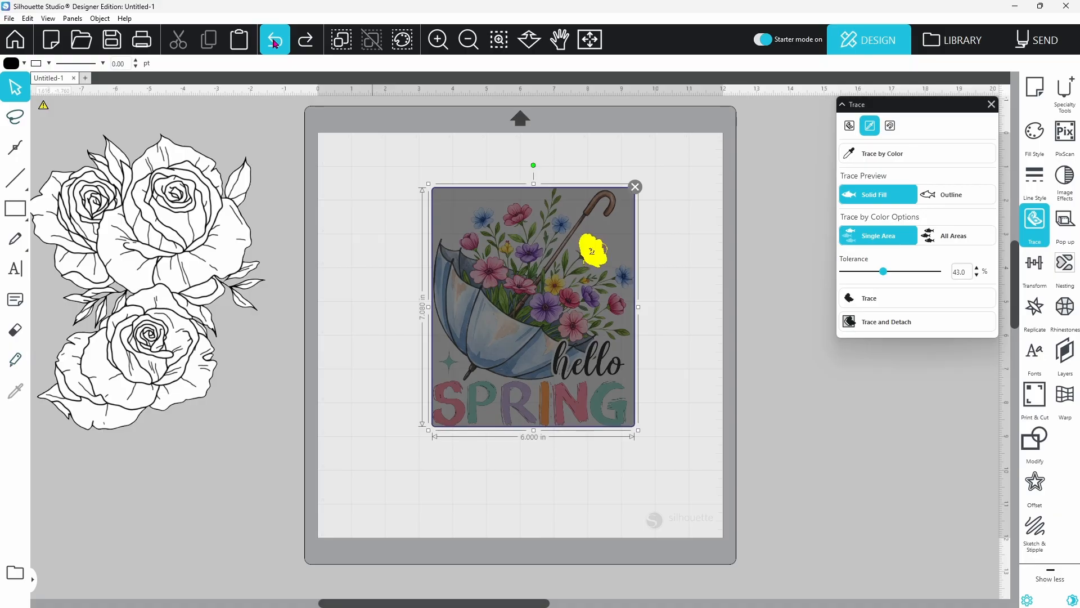
{"action": "left_click", "coordinate": [635, 188]}
- Duplicate the Hello Spring image and place the copy left of the mat, replacing the deleted line-art roses
{"action": "left_click", "coordinate": [582, 301]}
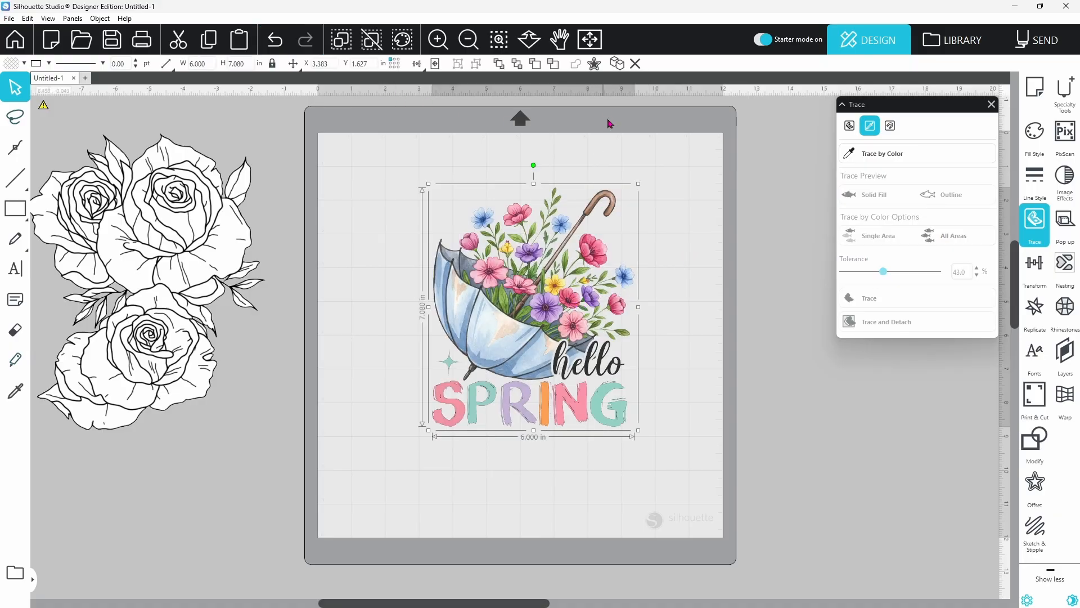
{"action": "left_click_drag", "start_coordinate": [584, 273], "coordinate": [194, 419]}
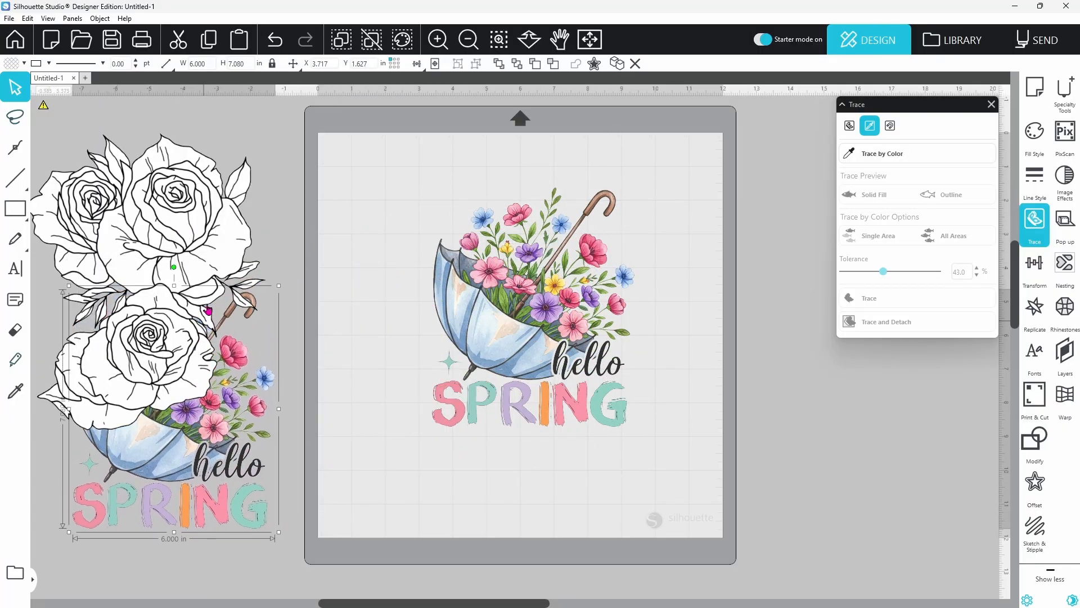
{"action": "right_click", "coordinate": [184, 226]}
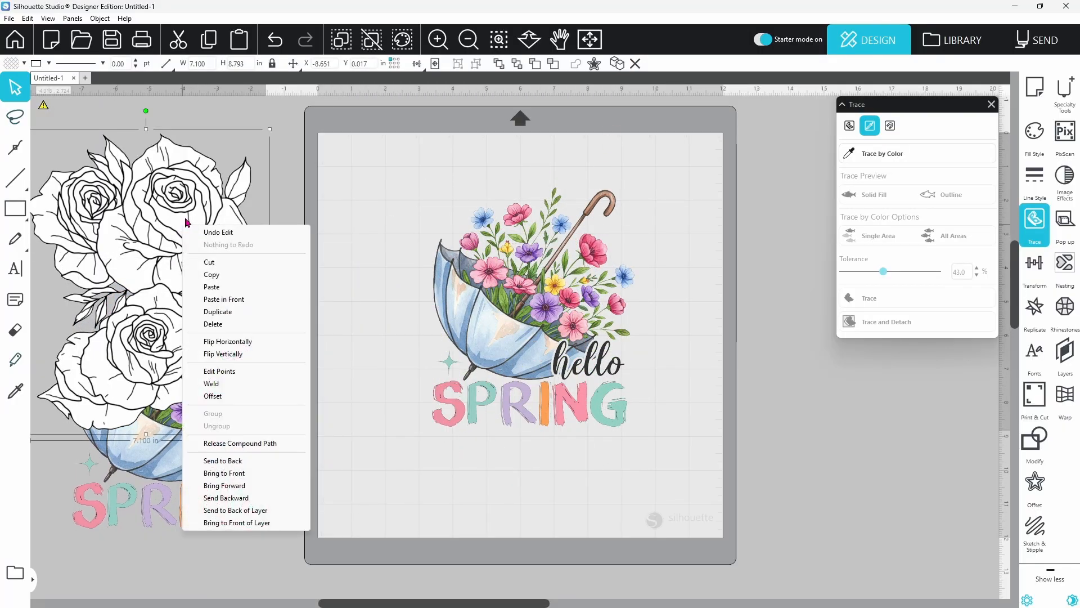
{"action": "left_click", "coordinate": [215, 324]}
{"action": "left_click_drag", "start_coordinate": [206, 366], "coordinate": [200, 255]}
- Trace and detach the red flower beside the umbrella handle by color at 43% tolerance, and move it to the mat's right edge
{"action": "left_click", "coordinate": [534, 204]}
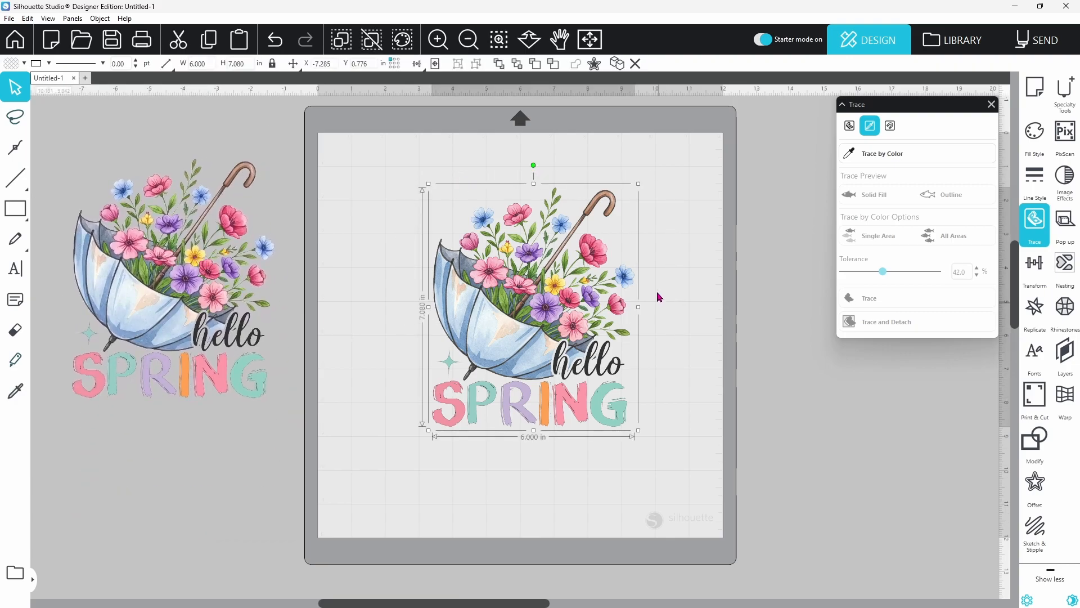
{"action": "left_click", "coordinate": [882, 153]}
{"action": "left_click", "coordinate": [588, 241]}
{"action": "left_click_drag", "start_coordinate": [844, 272], "coordinate": [887, 285]}
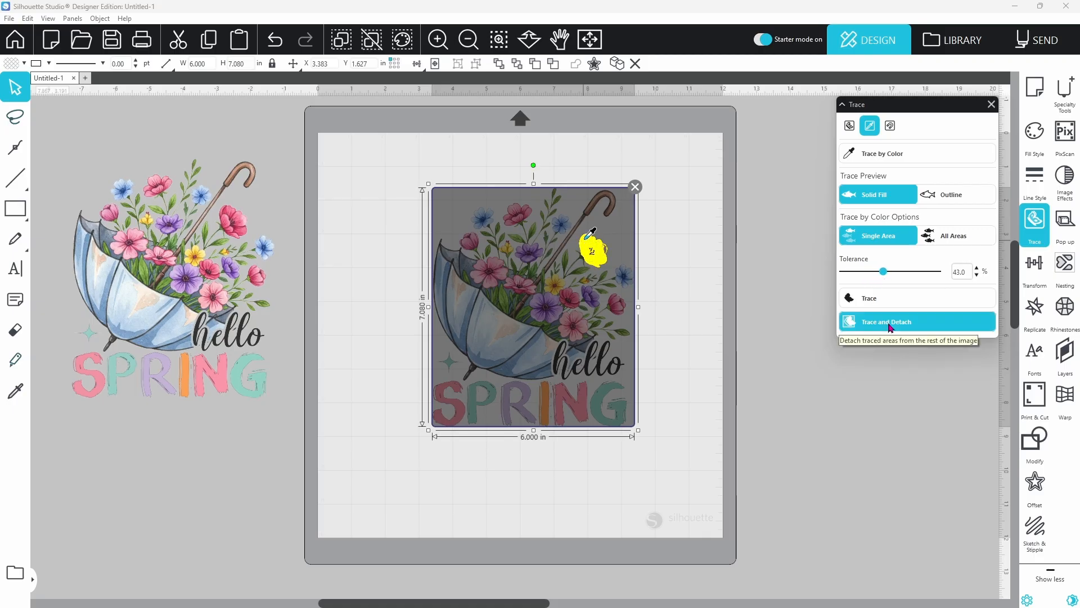
{"action": "left_click", "coordinate": [889, 324]}
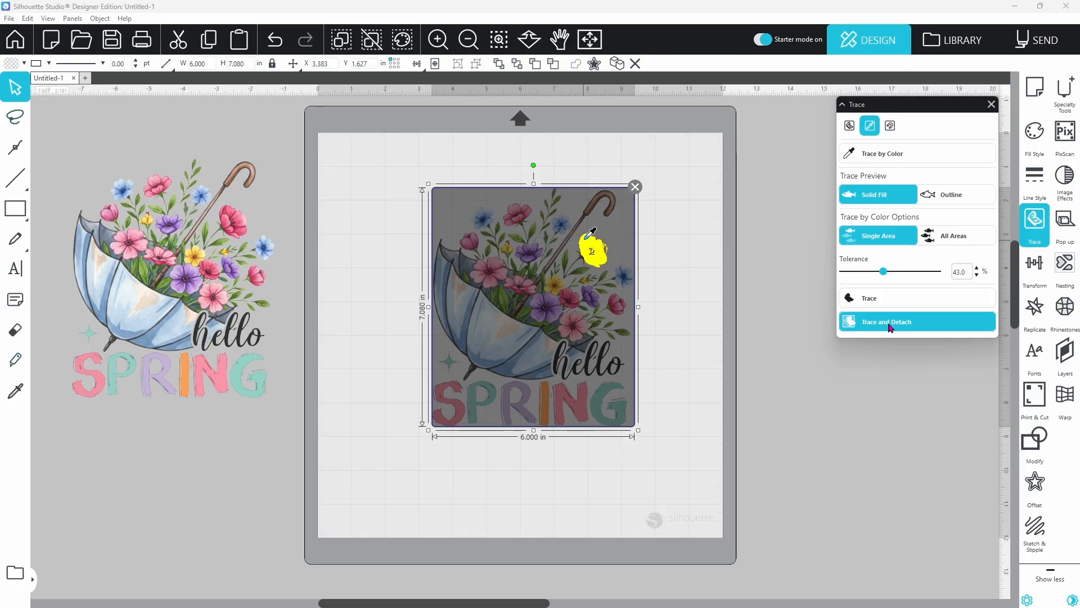
{"action": "left_click_drag", "start_coordinate": [603, 262], "coordinate": [707, 233]}
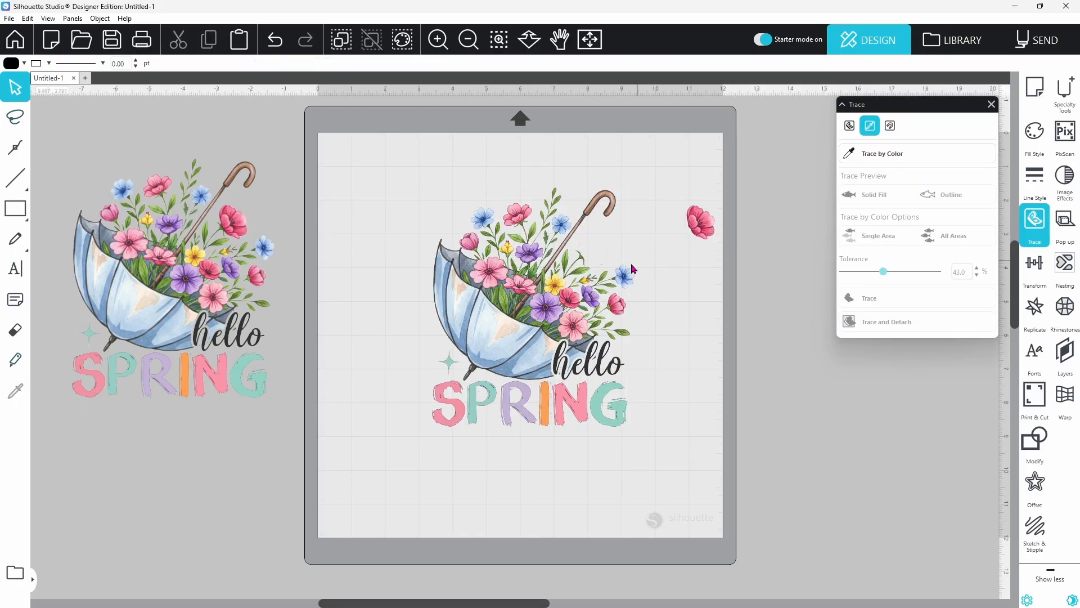
- Try pulling the umbrella and the letters I and N apart from the detached design, and undo the moves
{"action": "left_click_drag", "start_coordinate": [517, 329], "coordinate": [553, 331]}
{"action": "left_click_drag", "start_coordinate": [544, 411], "coordinate": [621, 424]}
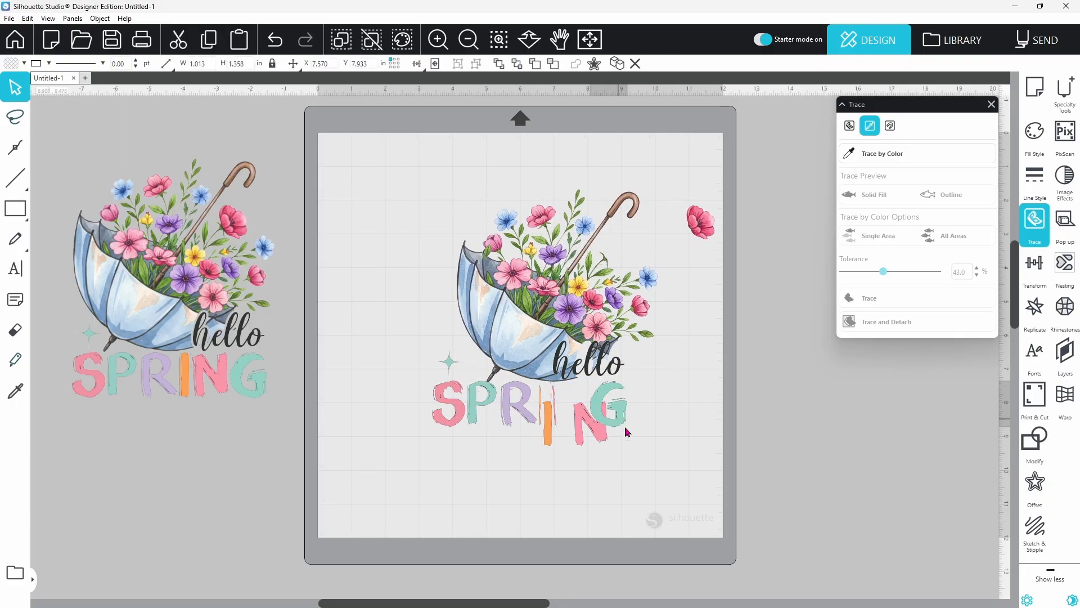
{"action": "left_click", "coordinate": [279, 41]}
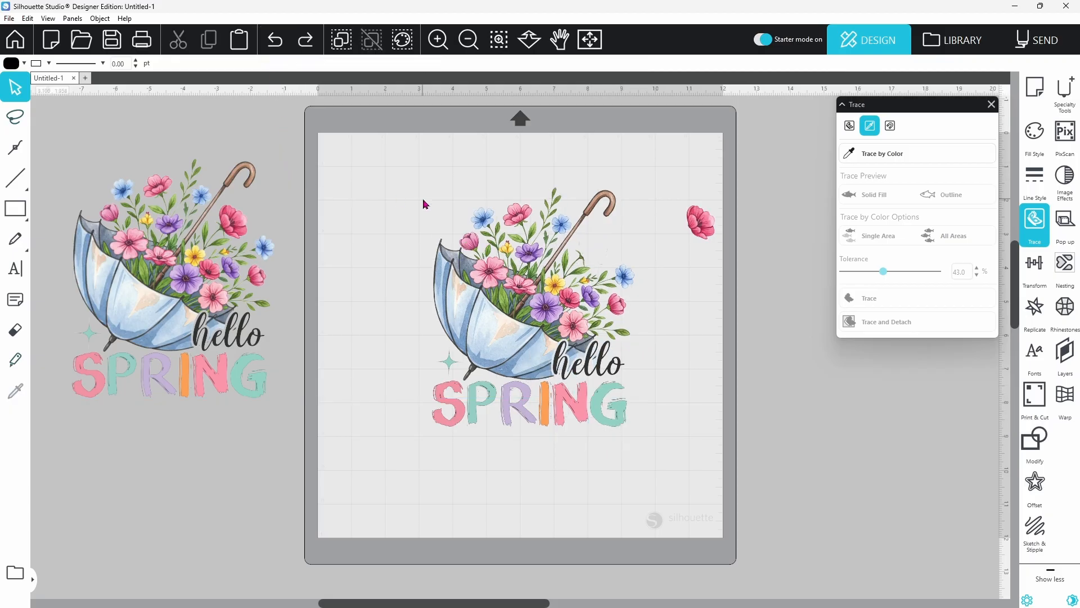
- Group the remaining pieces of the cut-up design, move the group right of the mat, and bring the intact copy onto the mat
{"action": "left_click_drag", "start_coordinate": [404, 173], "coordinate": [662, 457]}
{"action": "right_click", "coordinate": [610, 416]}
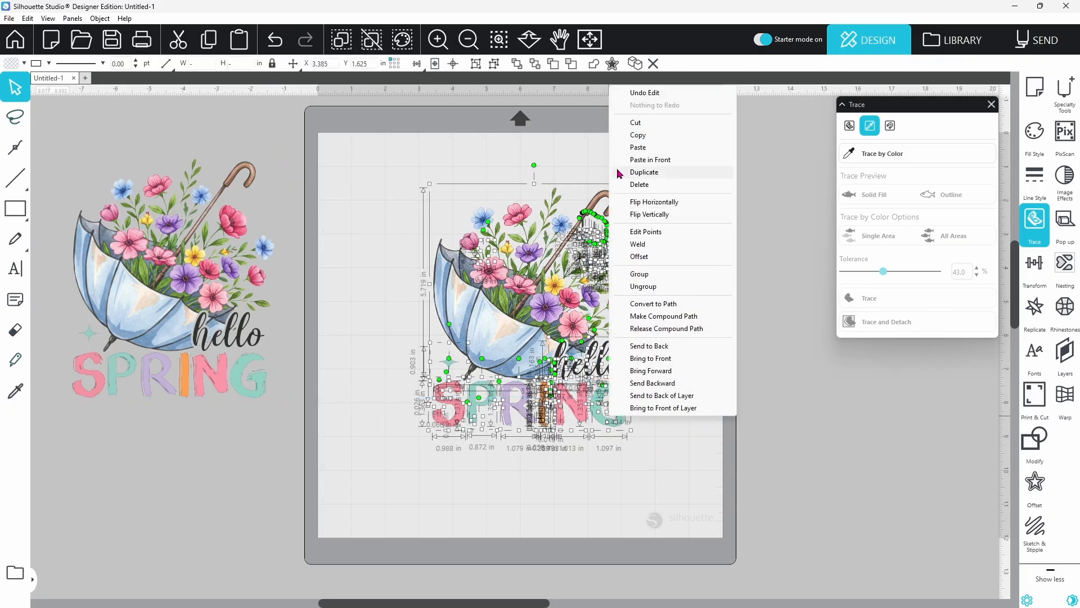
{"action": "left_click", "coordinate": [641, 274]}
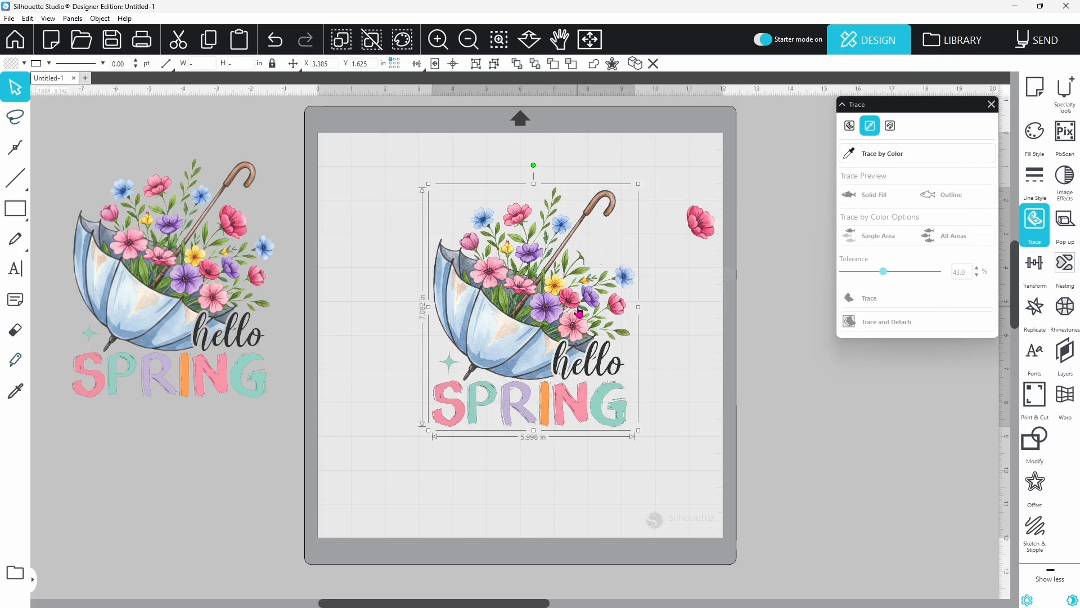
{"action": "left_click_drag", "start_coordinate": [579, 311], "coordinate": [925, 414]}
{"action": "left_click_drag", "start_coordinate": [174, 274], "coordinate": [486, 304]}
- Duplicate the detached flower, flip the copy horizontally, and place both flowers at the umbrella tip of the grouped design
{"action": "left_click_drag", "start_coordinate": [686, 232], "coordinate": [691, 277]}
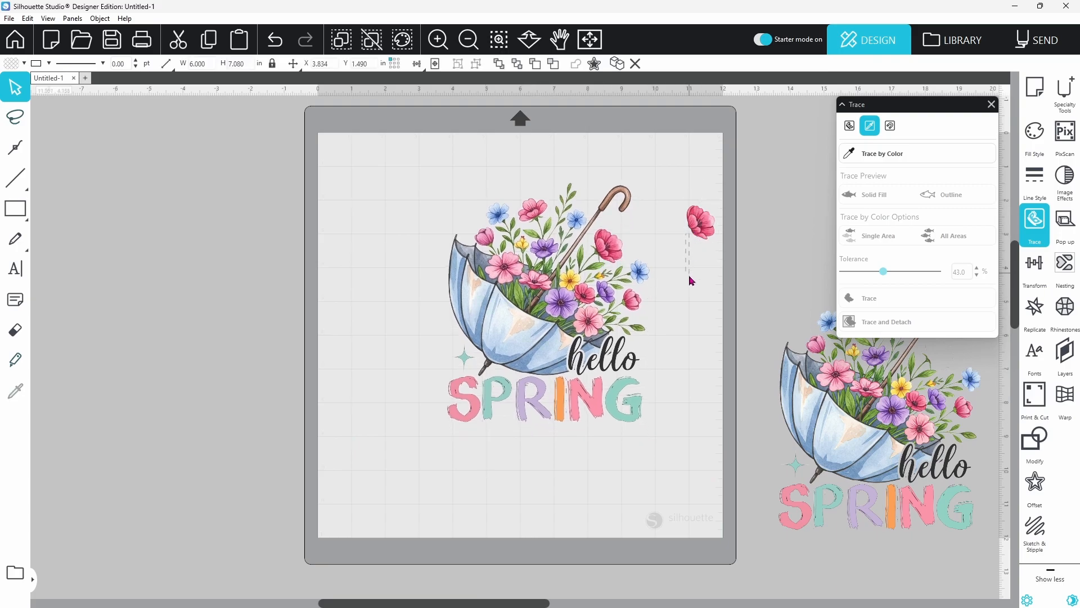
{"action": "left_click_drag", "start_coordinate": [699, 232], "coordinate": [656, 418]}
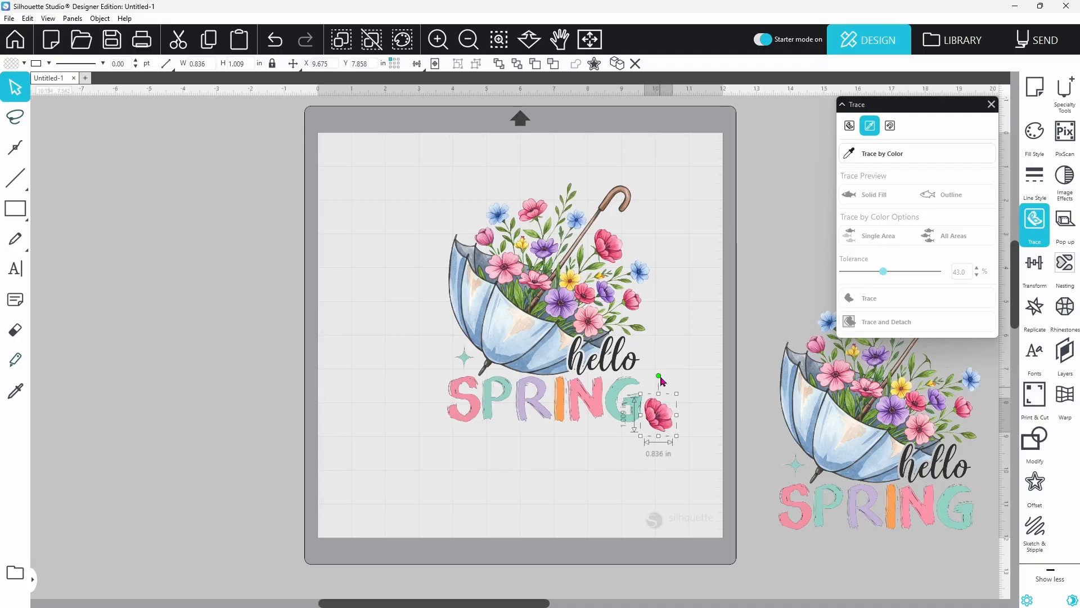
{"action": "left_click", "coordinate": [618, 63]}
{"action": "left_click_drag", "start_coordinate": [666, 413], "coordinate": [426, 364]}
{"action": "right_click", "coordinate": [427, 364]}
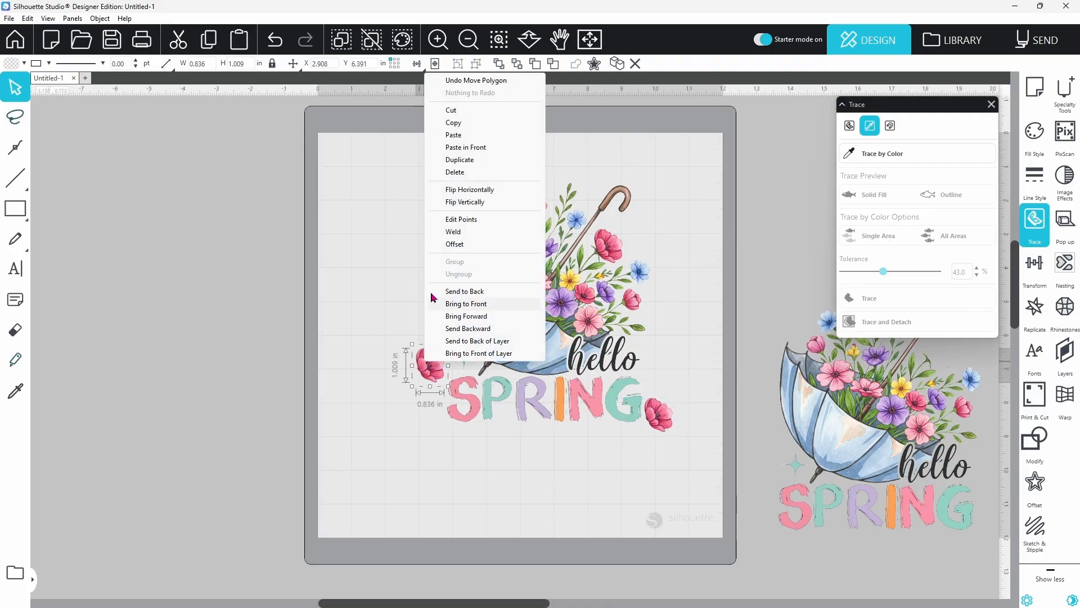
{"action": "left_click", "coordinate": [452, 194]}
{"action": "left_click_drag", "start_coordinate": [436, 370], "coordinate": [437, 350]}
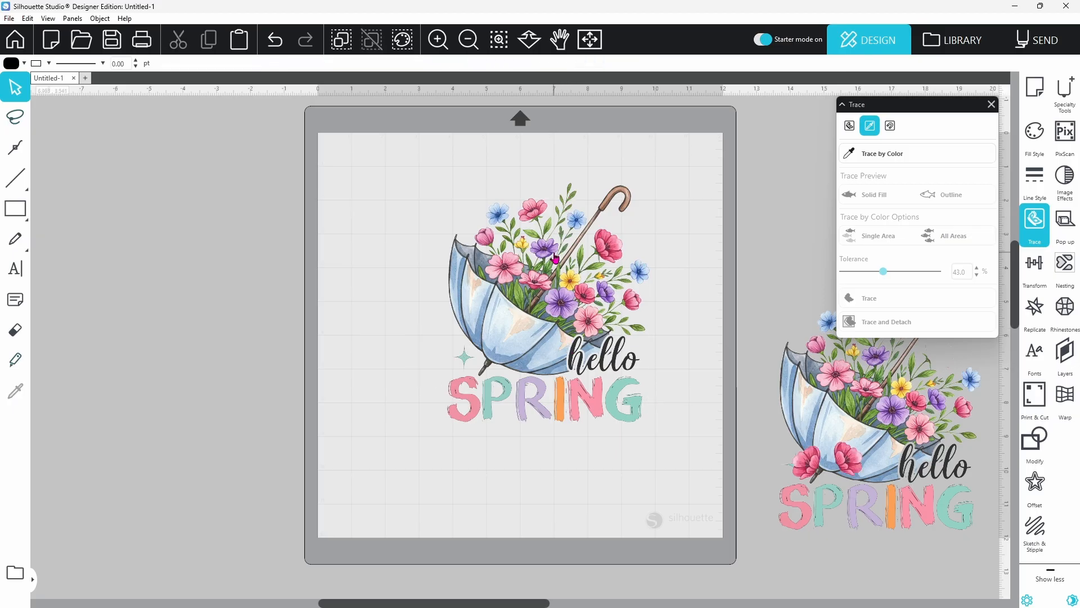
- Duplicate the intact Hello Spring image and place the copy left of the mat
{"action": "left_click", "coordinate": [553, 254]}
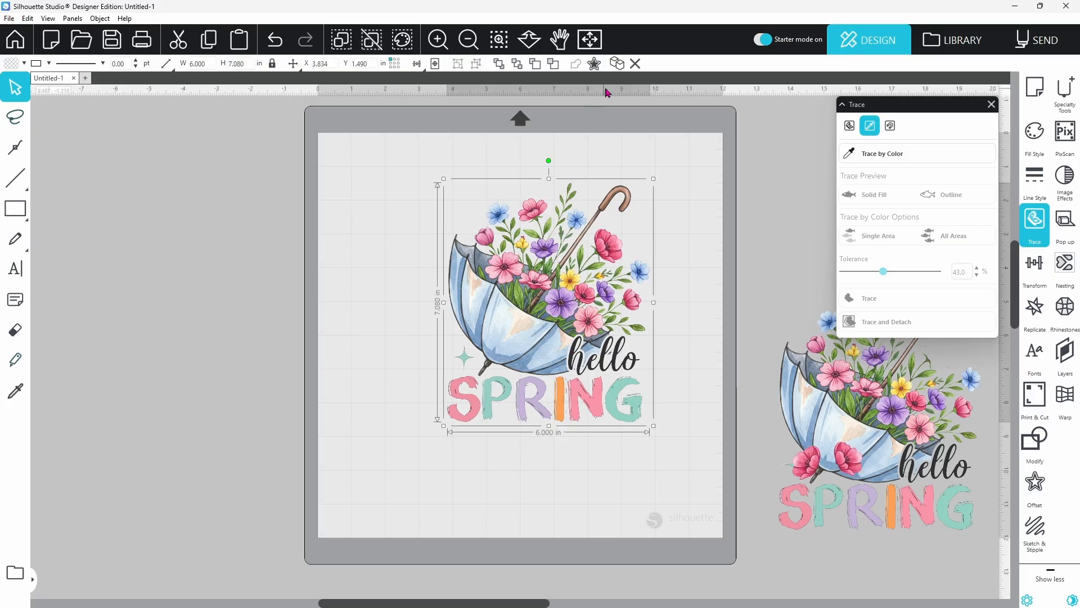
{"action": "left_click_drag", "start_coordinate": [544, 294], "coordinate": [161, 310]}
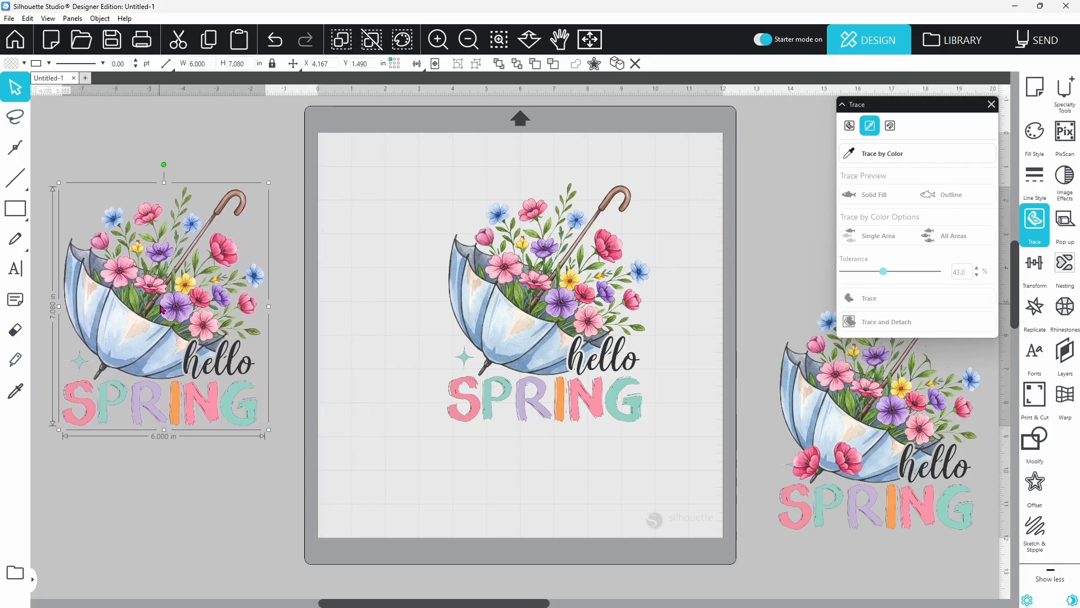
- Outline the red flower beside the umbrella handle of the image on the mat with Magnet Trace, closing the line around its petals
{"action": "left_click", "coordinate": [895, 128]}
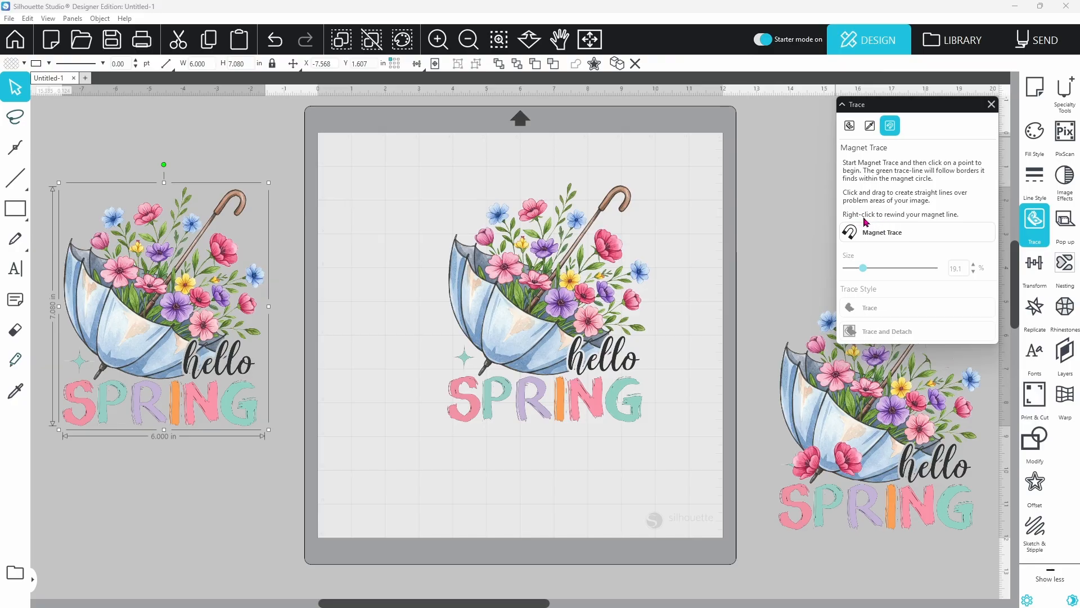
{"action": "left_click", "coordinate": [912, 229]}
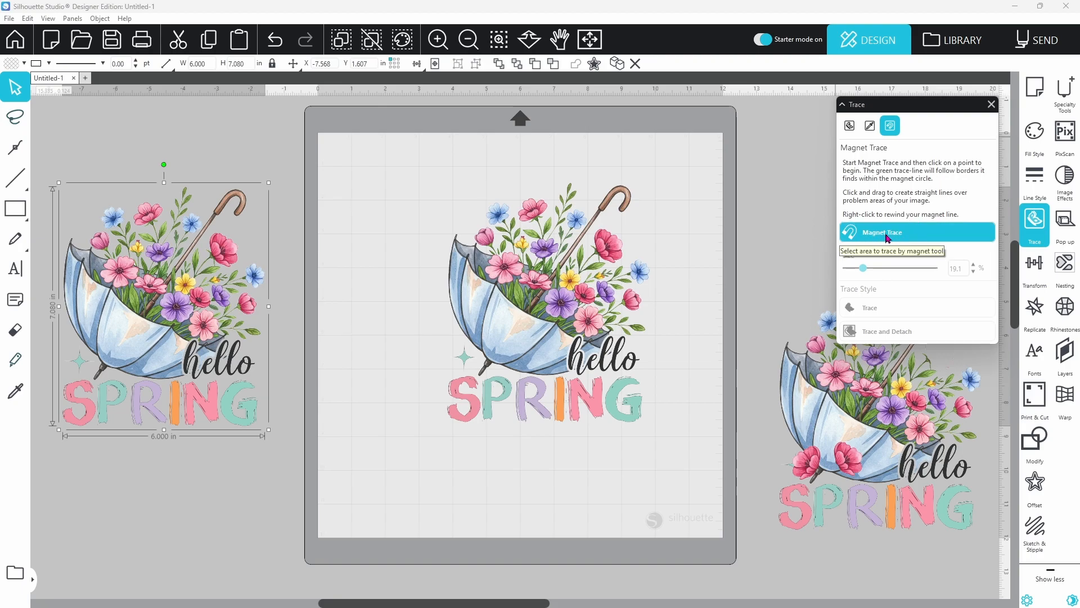
{"action": "left_click", "coordinate": [498, 40]}
{"action": "left_click", "coordinate": [612, 254]}
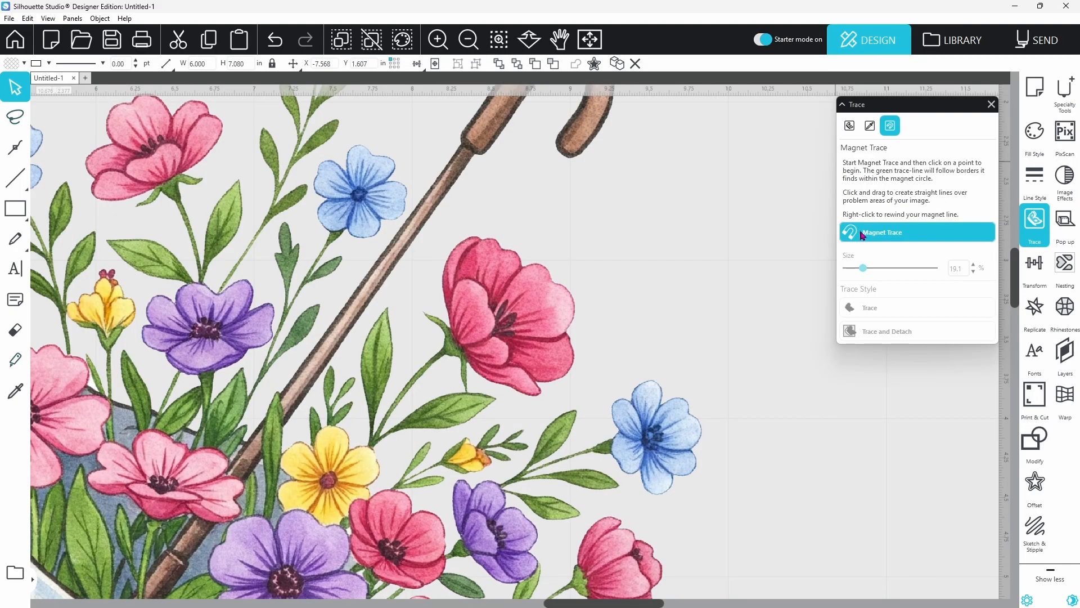
{"action": "left_click", "coordinate": [863, 235]}
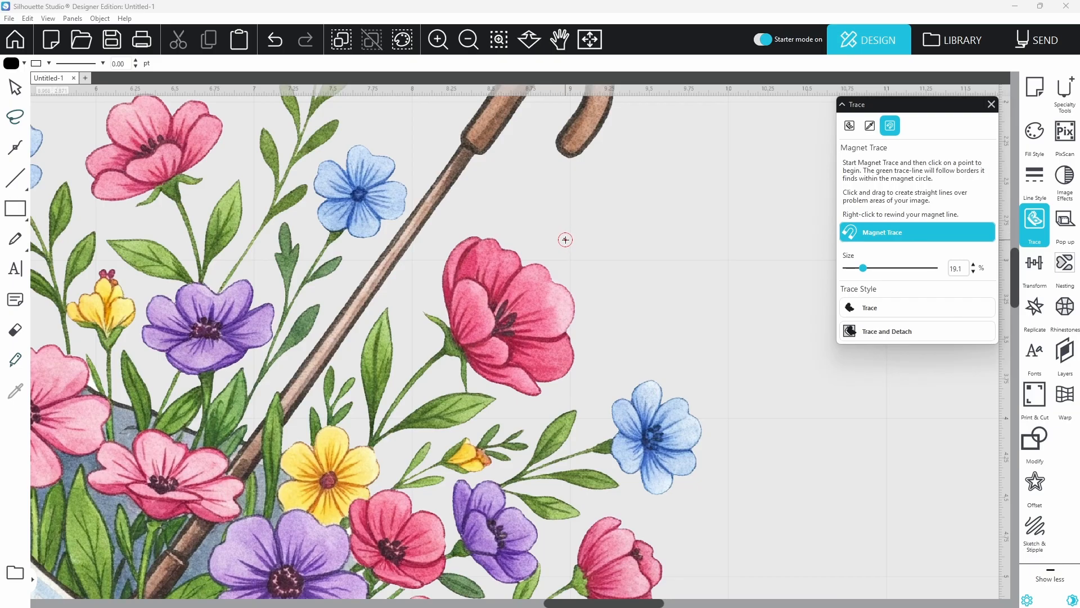
{"action": "left_click", "coordinate": [527, 263]}
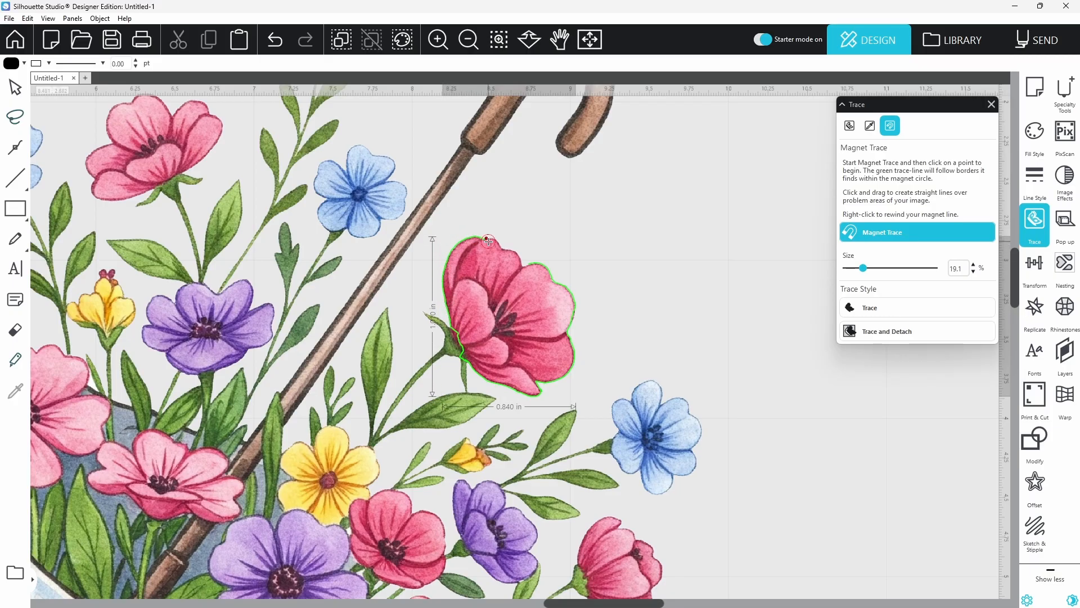
{"action": "left_click", "coordinate": [528, 274]}
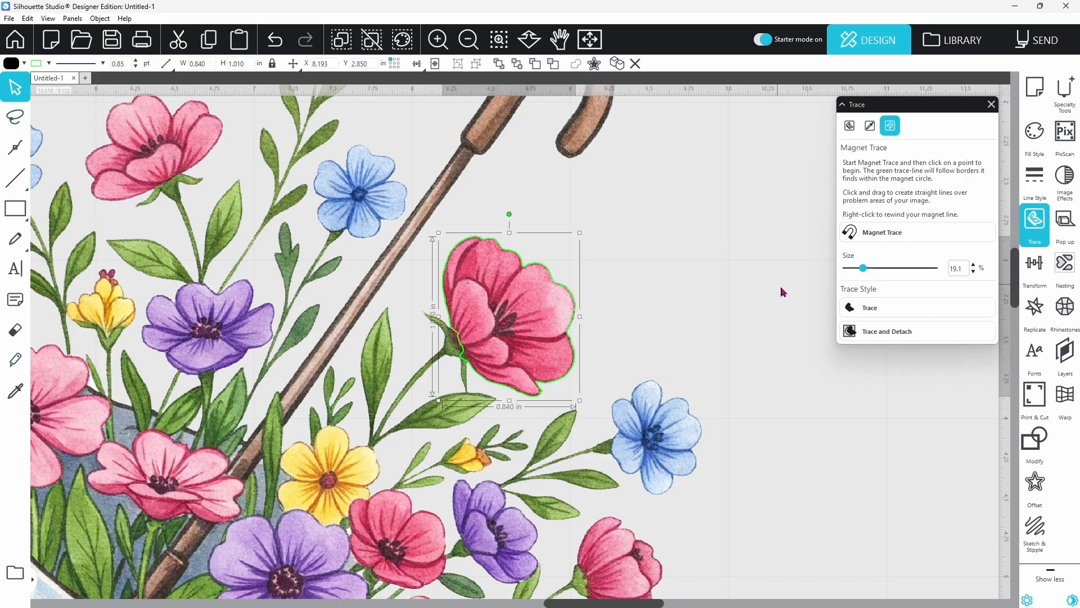
- Trace and detach the magnet-traced flower and move it into the empty area right of the design
{"action": "left_click", "coordinate": [877, 333]}
{"action": "left_click_drag", "start_coordinate": [591, 603], "coordinate": [652, 603]}
{"action": "mouse_move", "coordinate": [239, 322]}
{"action": "left_mouse_down"}
{"action": "mouse_move", "coordinate": [436, 343]}
{"action": "mouse_move", "coordinate": [556, 343]}
{"action": "mouse_move", "coordinate": [654, 307]}
{"action": "mouse_move", "coordinate": [660, 293]}
{"action": "left_mouse_up"}
{"action": "left_click", "coordinate": [530, 323]}
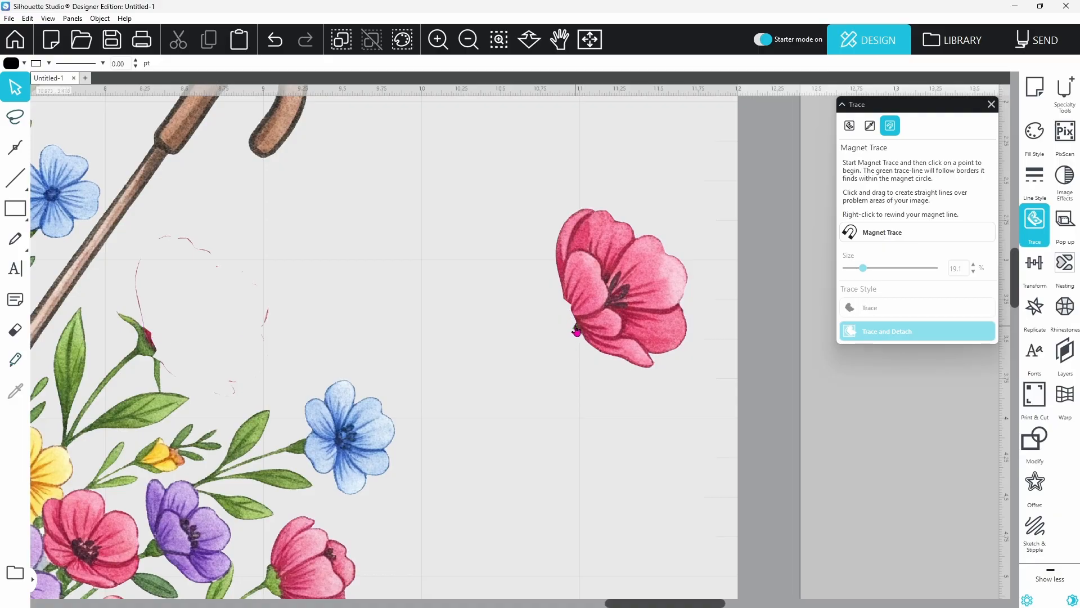
- Open the detached flower for point editing and delete the outline points around the green stem remnant at its lower-left edge
{"action": "double_click", "coordinate": [607, 318]}
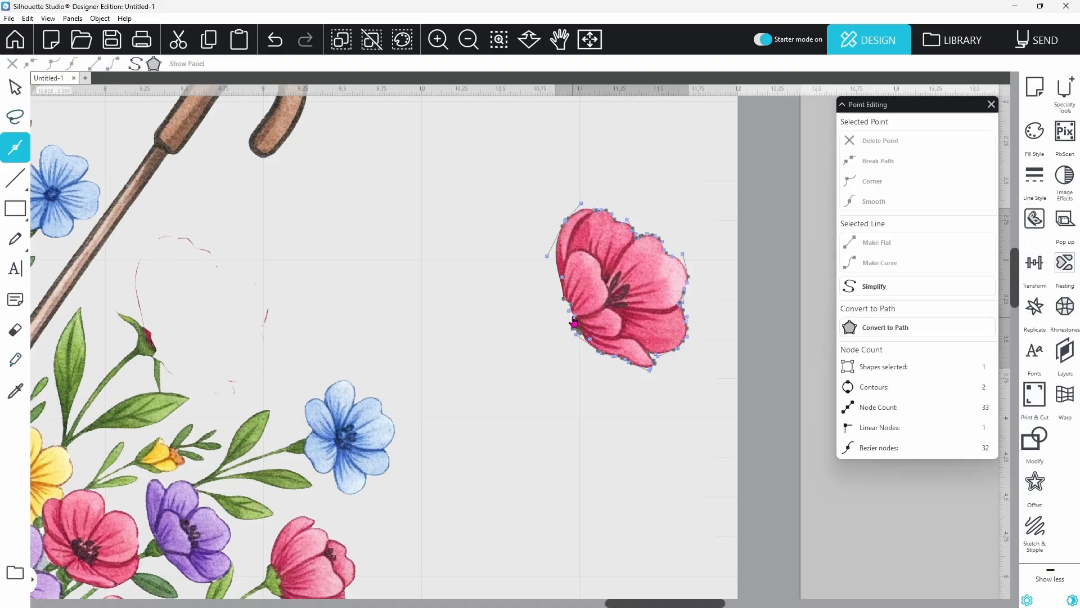
{"action": "left_click", "coordinate": [497, 45]}
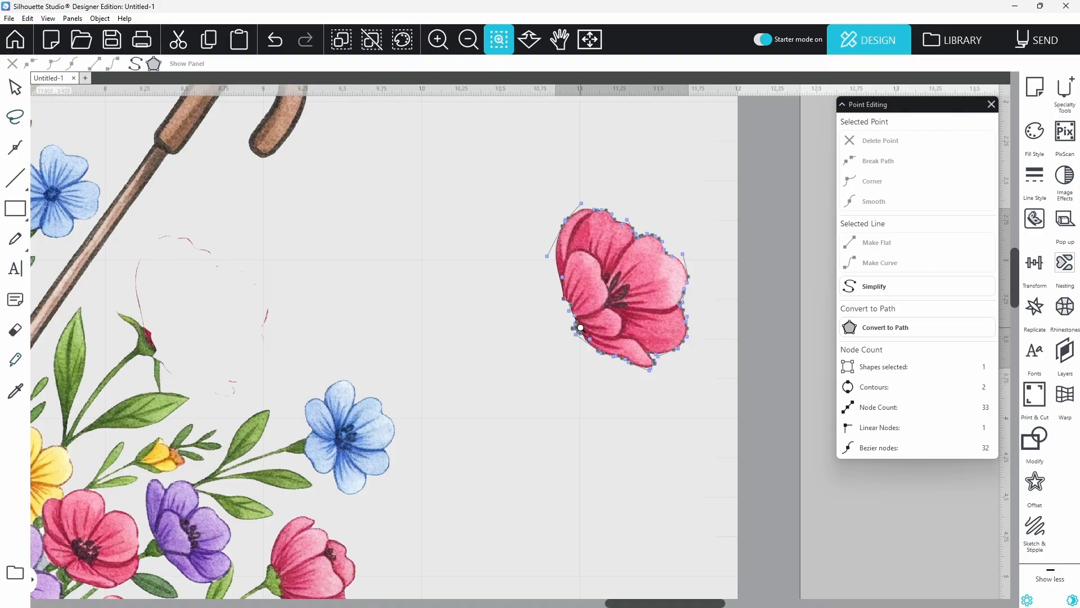
{"action": "left_click", "coordinate": [580, 328]}
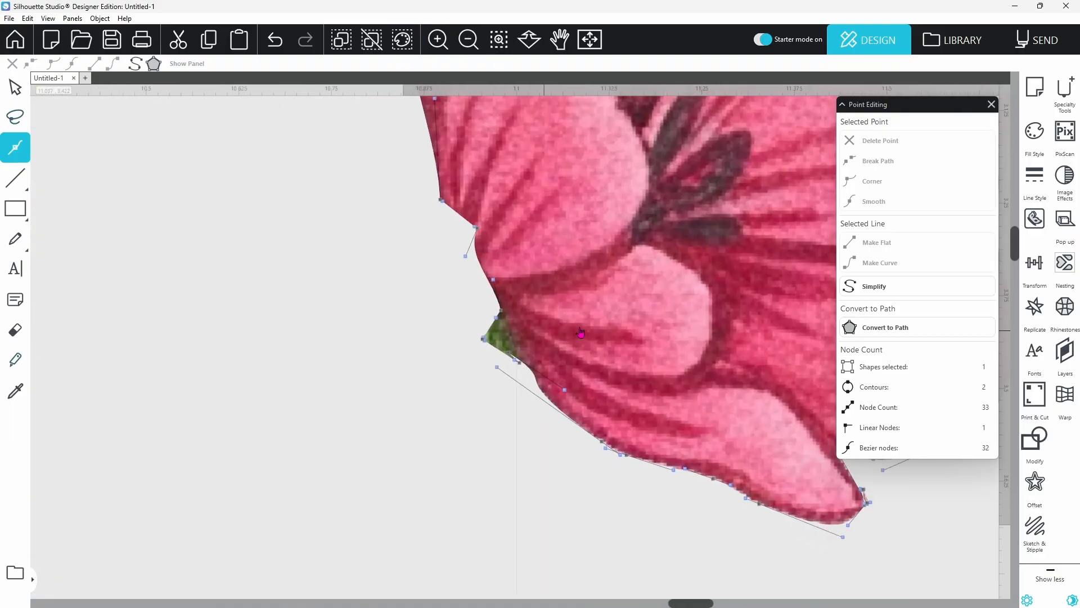
{"action": "left_click", "coordinate": [521, 364]}
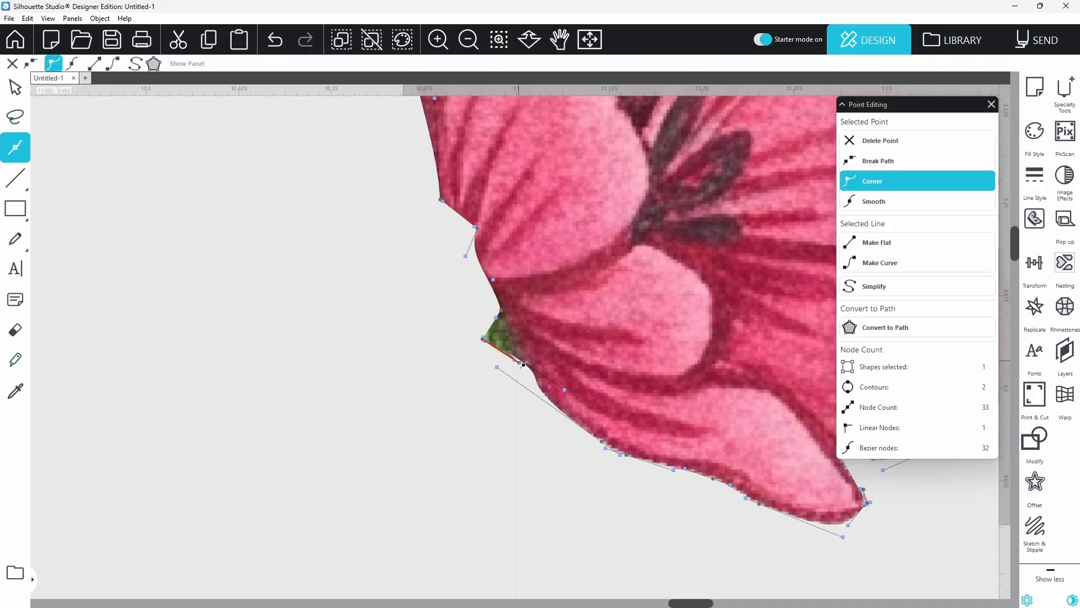
{"action": "key", "text": "Delete"}
{"action": "key", "text": "Delete"}
{"action": "key", "text": "Delete"}
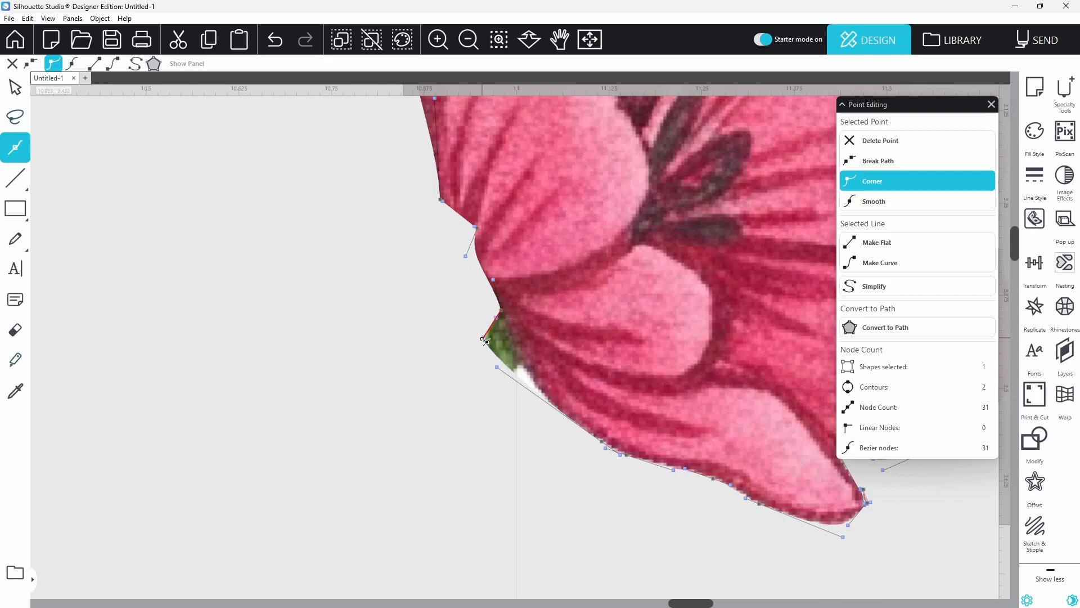
- Adjust the curve handles beside the deleted stem points so the outline follows the lower petal's edge
{"action": "left_click", "coordinate": [497, 370]}
{"action": "left_click_drag", "start_coordinate": [497, 370], "coordinate": [524, 389]}
{"action": "left_click", "coordinate": [501, 320]}
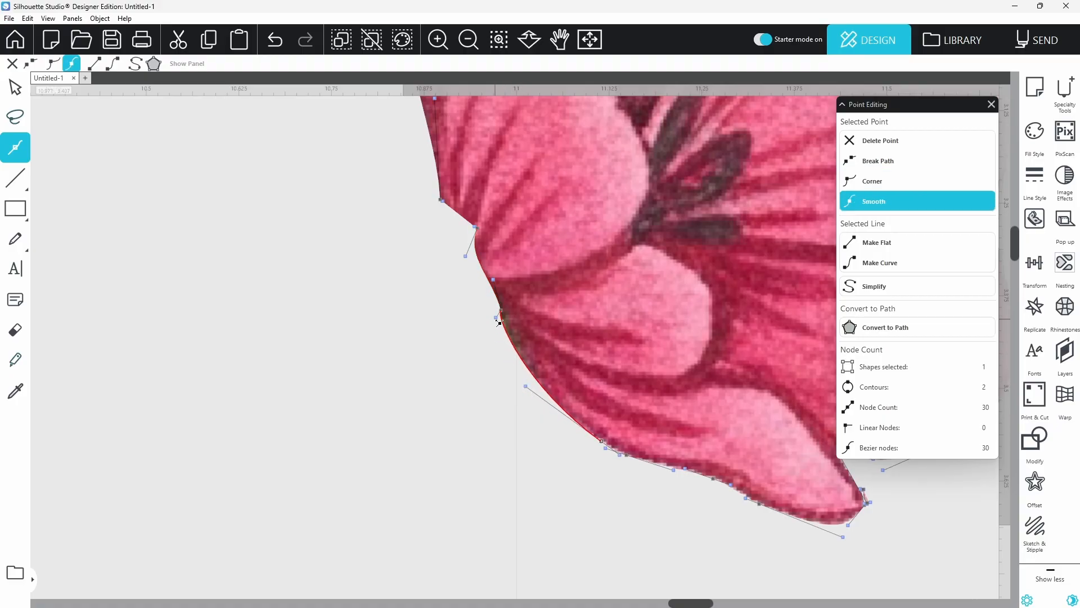
{"action": "left_click_drag", "start_coordinate": [525, 388], "coordinate": [520, 394]}
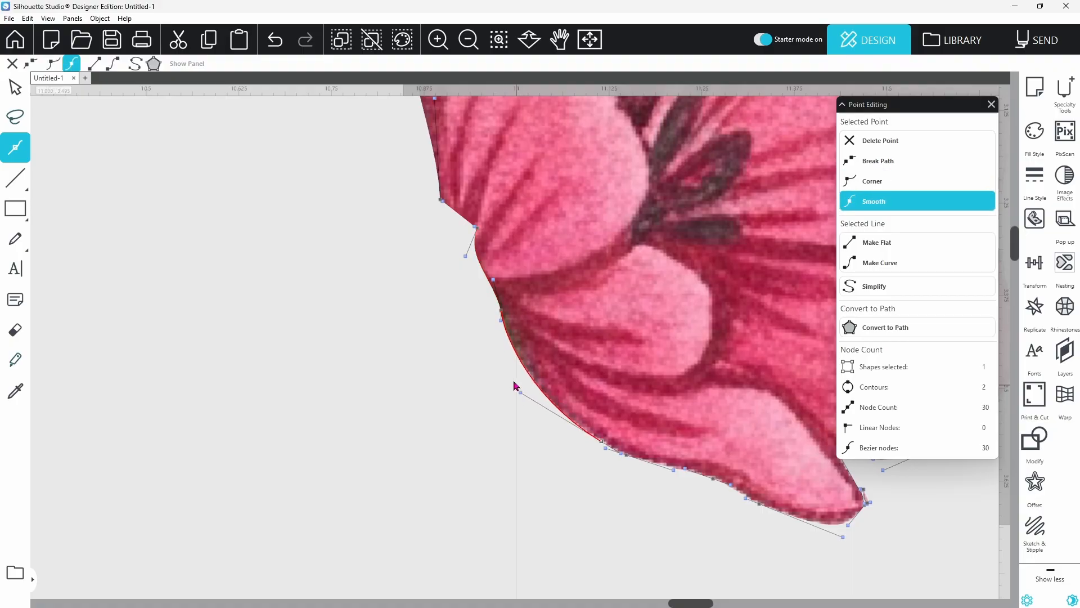
- Delete the corner point at the notch in the flower's left edge and reshape the neighbouring curves into a smooth petal outline
{"action": "left_click", "coordinate": [482, 230]}
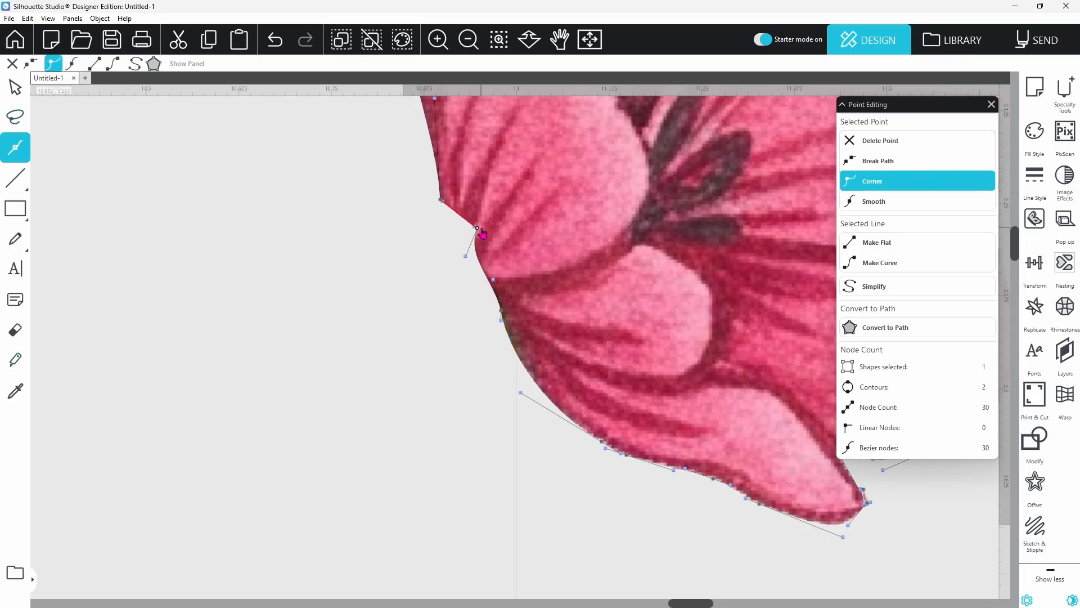
{"action": "key", "text": "Delete"}
{"action": "left_click_drag", "start_coordinate": [493, 280], "coordinate": [446, 274]}
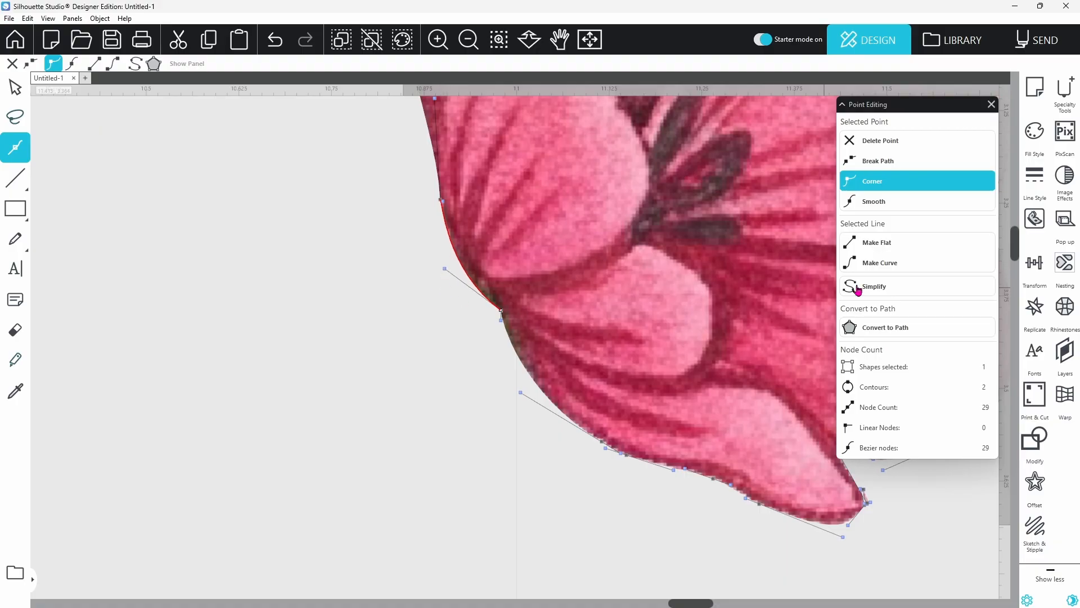
{"action": "mouse_move", "coordinate": [1015, 250]}
{"action": "left_mouse_down"}
{"action": "mouse_move", "coordinate": [1016, 232]}
{"action": "mouse_move", "coordinate": [1016, 243]}
{"action": "left_mouse_up"}
{"action": "left_click_drag", "start_coordinate": [435, 265], "coordinate": [431, 268]}
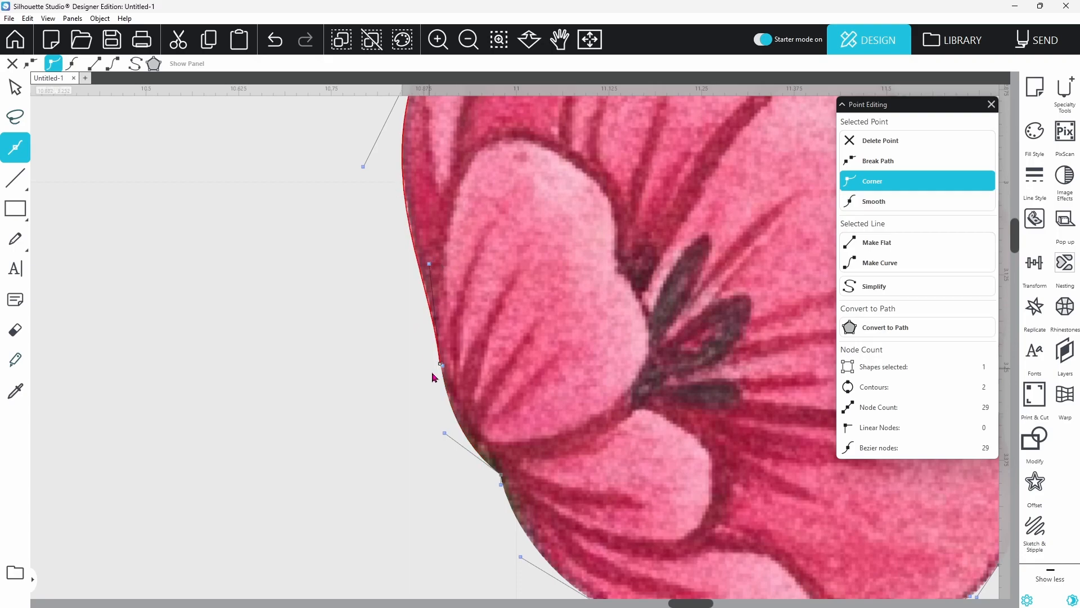
{"action": "left_click_drag", "start_coordinate": [443, 365], "coordinate": [443, 369]}
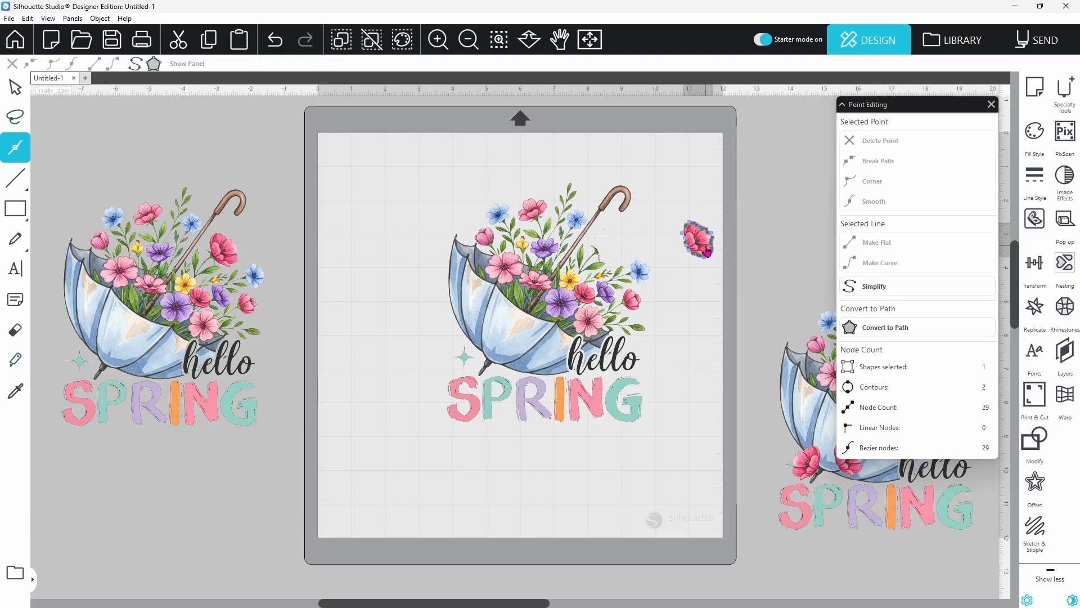
- Simplify the detached flower's outline and check the design's cut lines in the Send view before returning to the Design view
{"action": "left_click", "coordinate": [875, 288]}
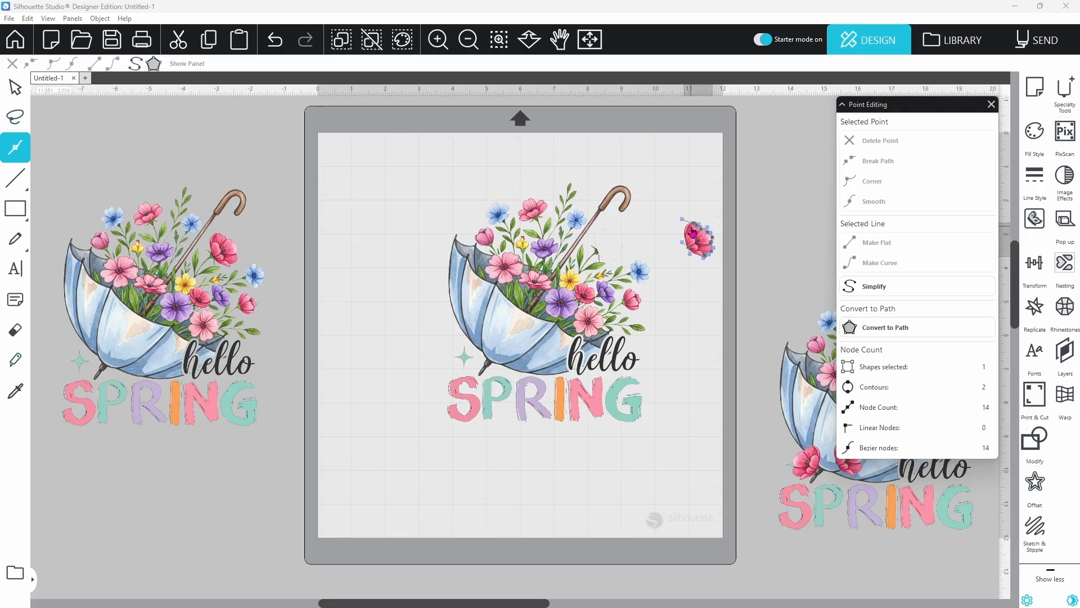
{"action": "left_click", "coordinate": [701, 276]}
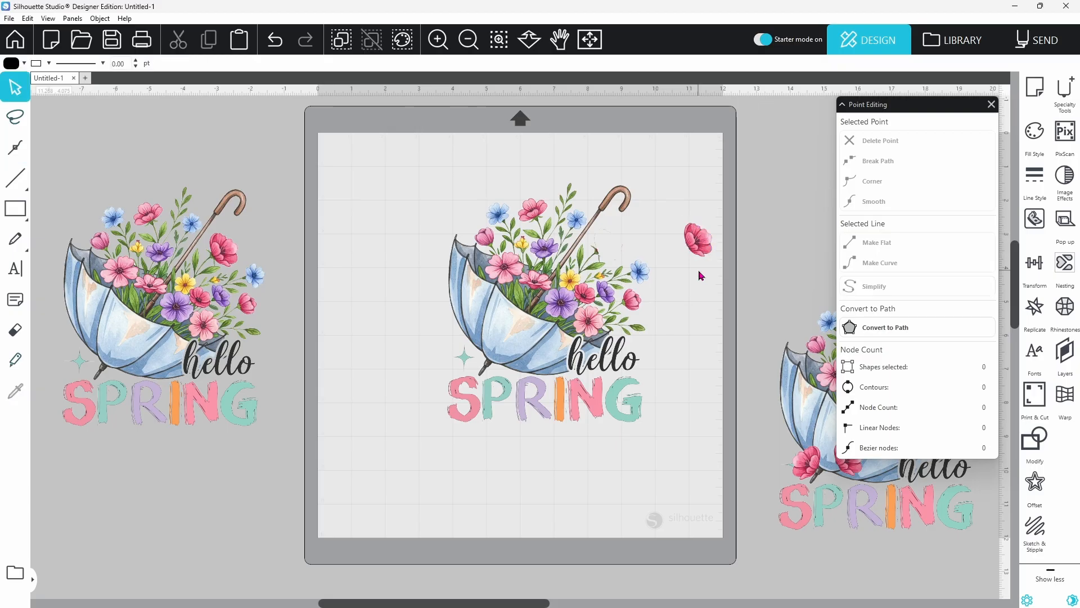
{"action": "left_click", "coordinate": [1023, 45]}
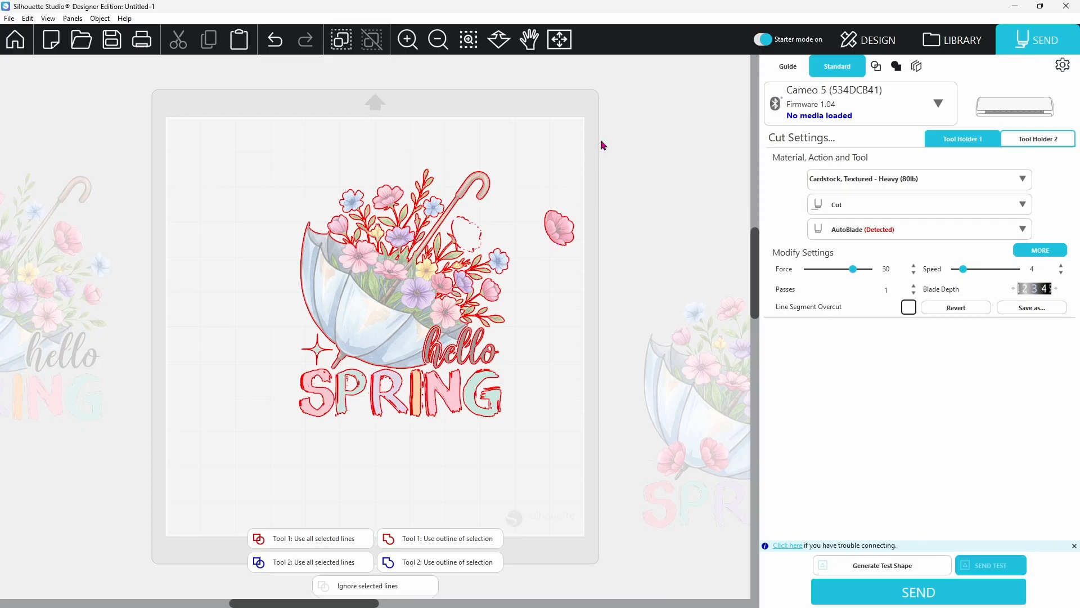
{"action": "left_click", "coordinate": [866, 42]}
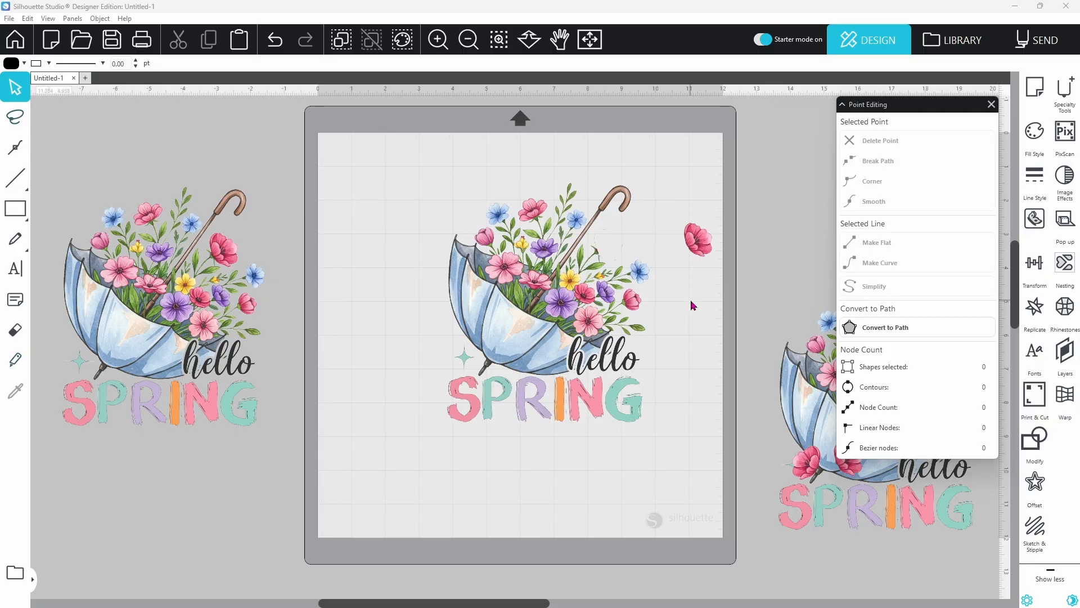
- Close the point editing options and reopen the Trace tools
{"action": "left_click", "coordinate": [992, 104]}
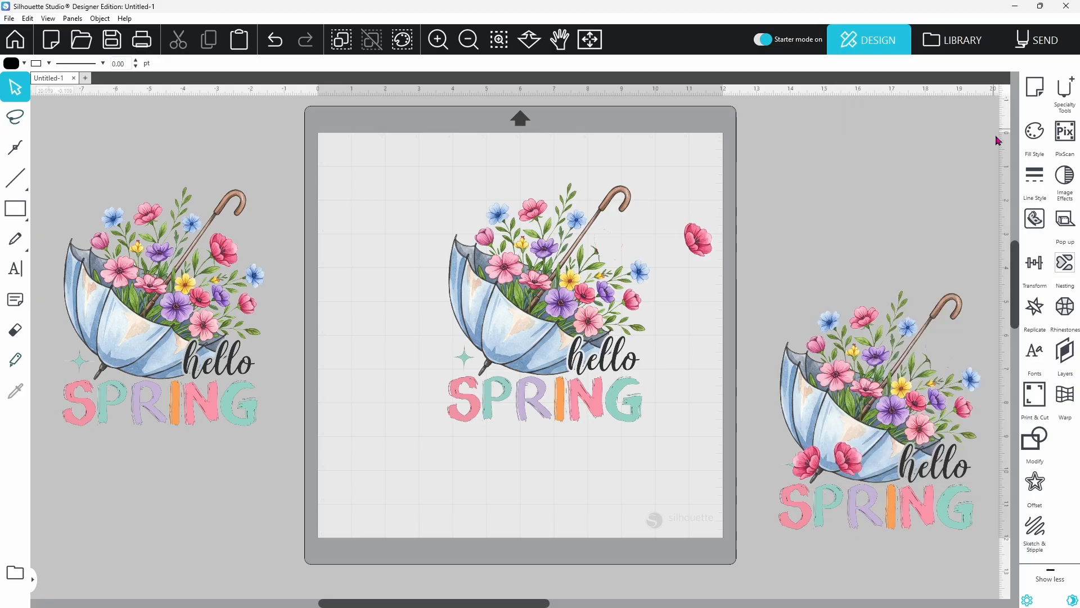
{"action": "left_click", "coordinate": [1033, 219]}
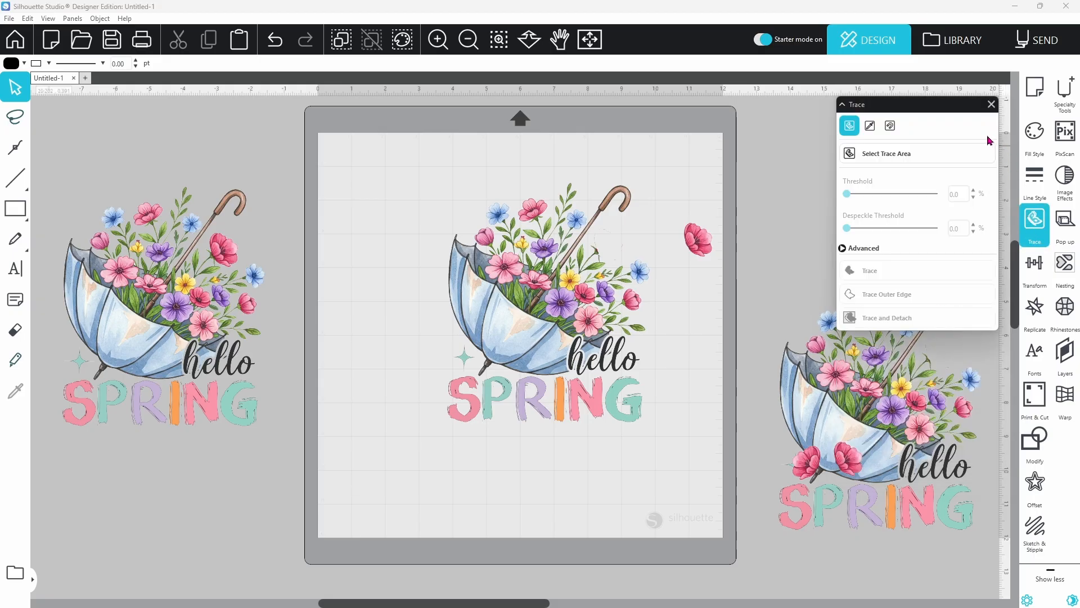